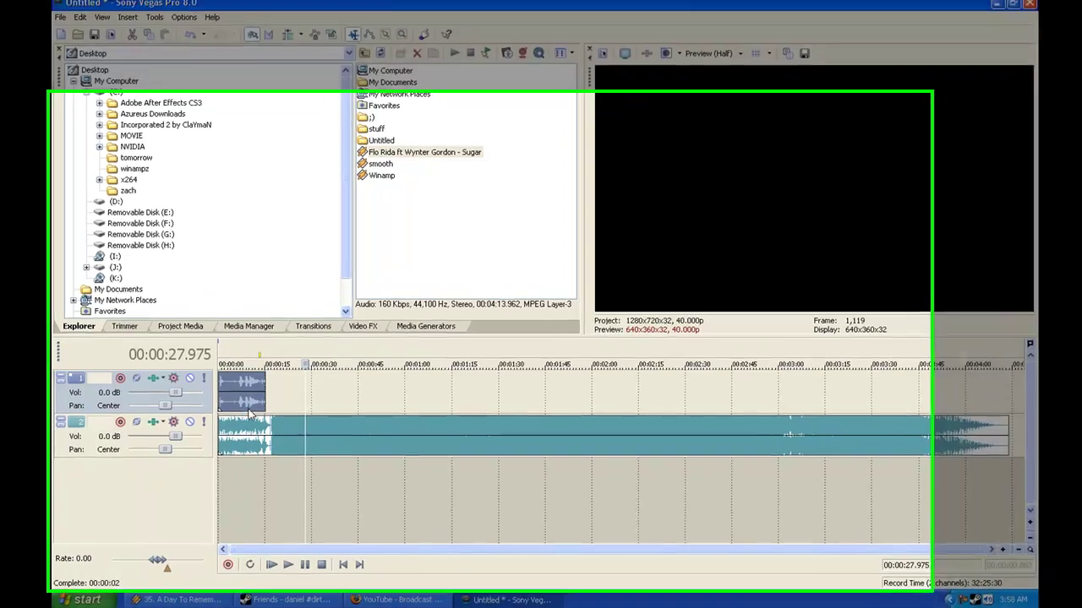
# Trim the start of the track 1 sound clip to about 4 seconds.
pyautogui.click(246, 404)
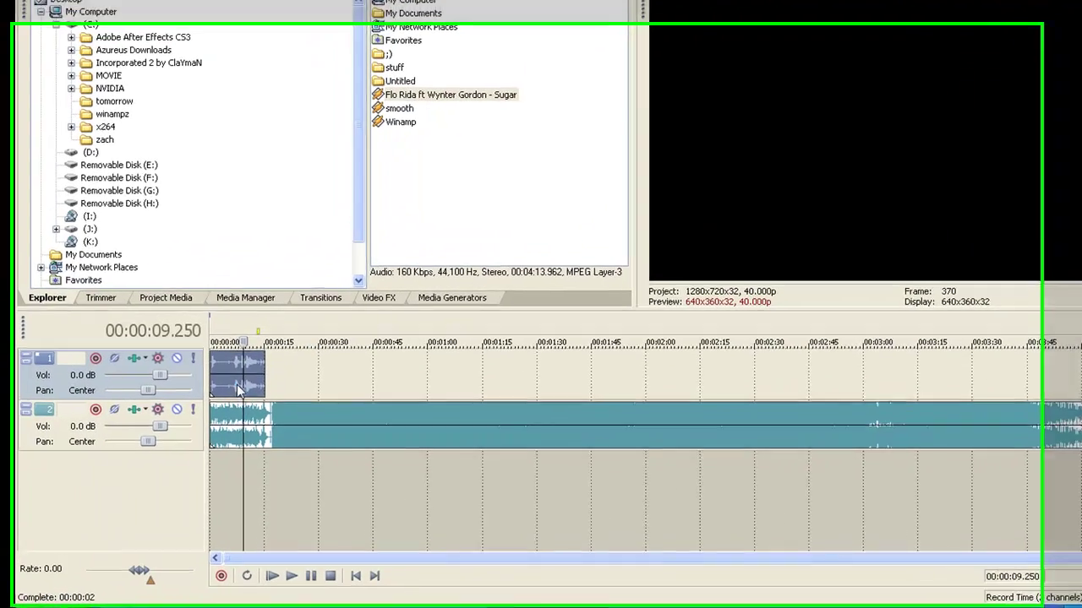
pyautogui.click(241, 401)
pyautogui.moveTo(209, 368); pyautogui.dragTo(222, 369)
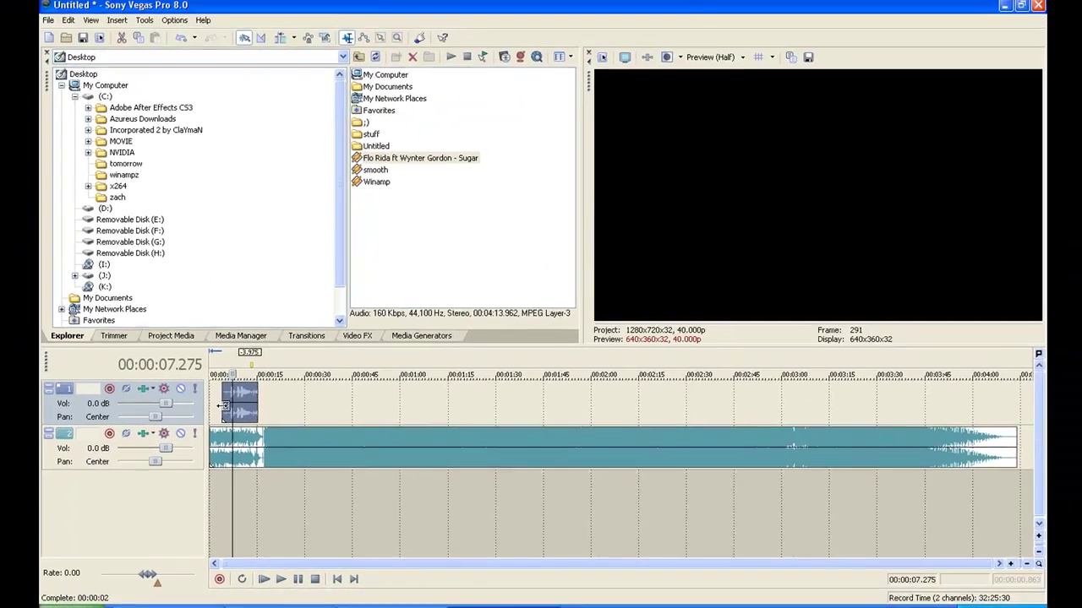
pyautogui.scroll(4, 224, 370)
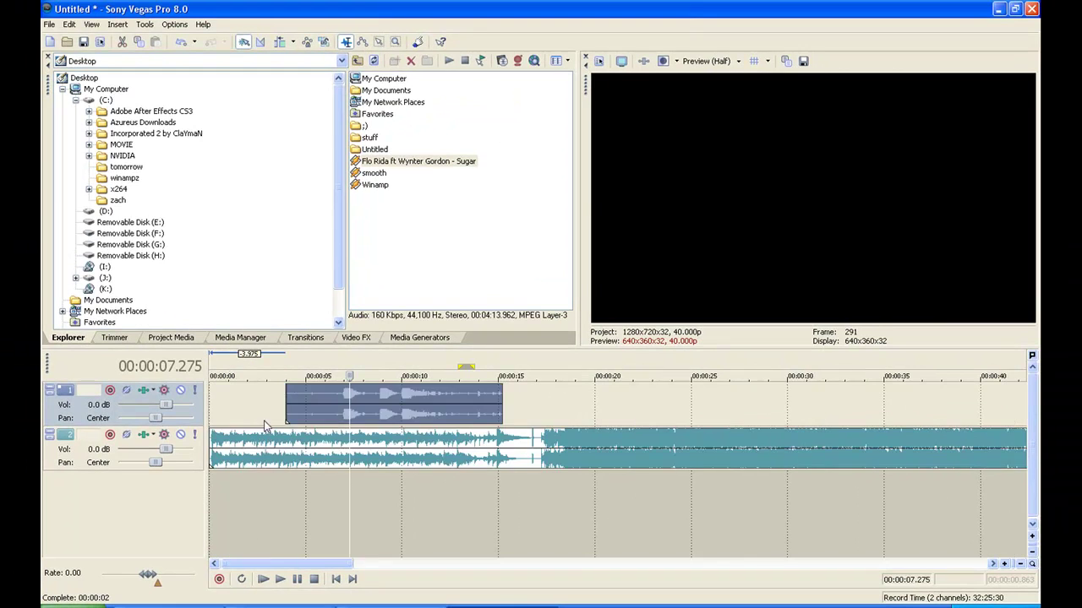
# Shift the trimmed track 1 clip about half a second earlier and place the cursor at its successive sound peaks.
pyautogui.moveTo(435, 414); pyautogui.dragTo(375, 411)
pyautogui.click(325, 408)
pyautogui.click(377, 413)
pyautogui.click(365, 411)
pyautogui.click(393, 408)
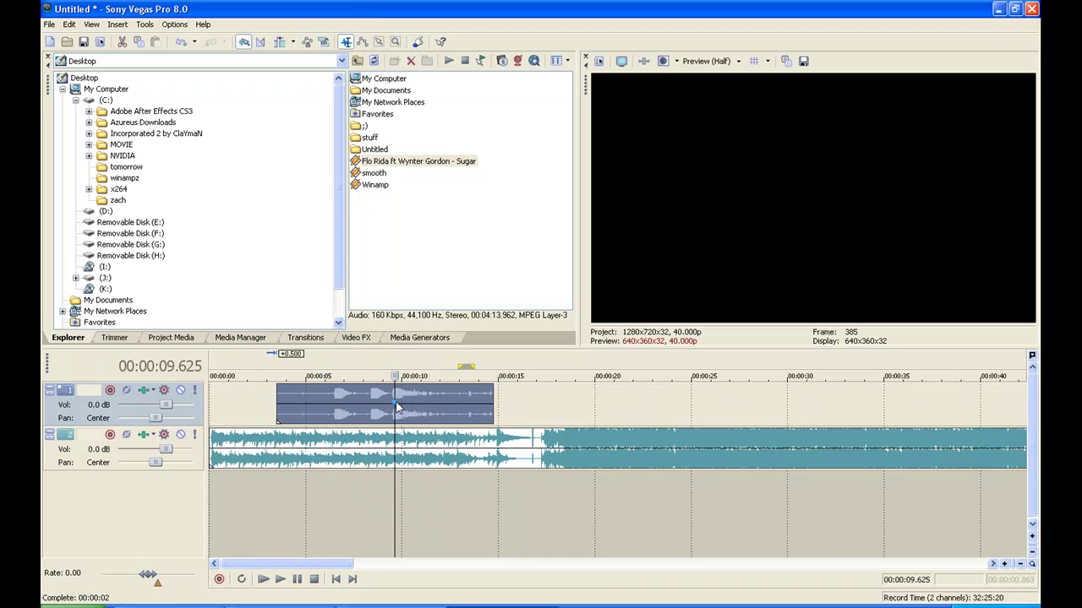
pyautogui.click(325, 405)
pyautogui.click(385, 419)
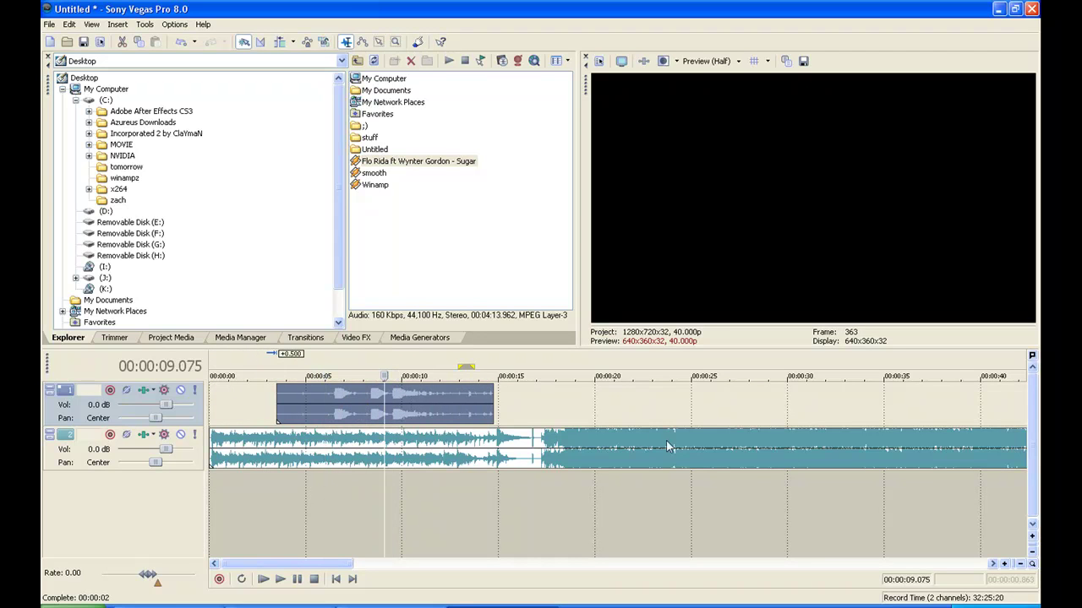
# Move the track 1 clip to start at about 12 seconds, bringing its first peak near the track 2 hit around 15 seconds.
pyautogui.click(452, 452)
pyautogui.moveTo(361, 406); pyautogui.dragTo(508, 435)
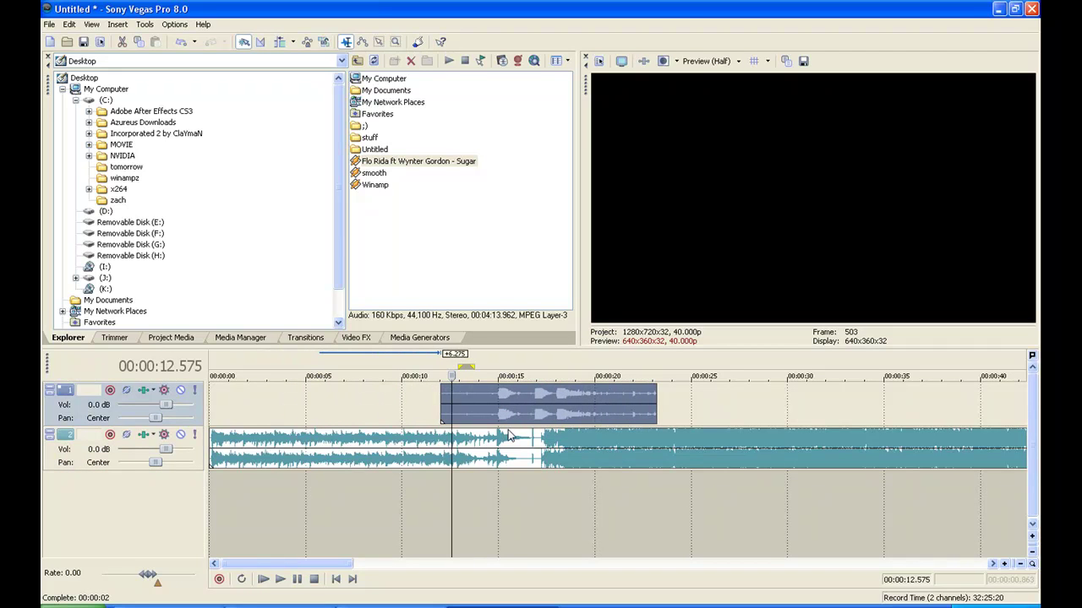
pyautogui.scroll(-2, 508, 443)
pyautogui.moveTo(408, 404)
pyautogui.mouseDown()
pyautogui.moveTo(422, 414)
pyautogui.moveTo(409, 425)
pyautogui.mouseUp()
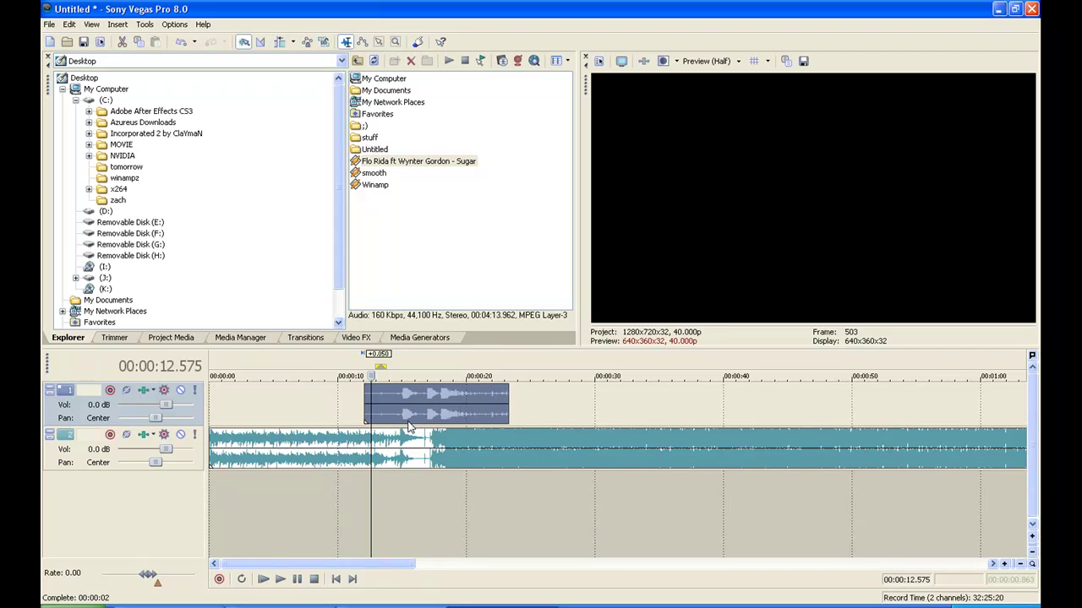
# Shift the track 1 clip slightly earlier so that it starts at about 11.85 seconds.
pyautogui.scroll(2, 426, 425)
pyautogui.scroll(1, 425, 424)
pyautogui.moveTo(712, 426); pyautogui.dragTo(702, 423)
pyautogui.moveTo(262, 567); pyautogui.dragTo(292, 564)
pyautogui.scroll(2, 350, 475)
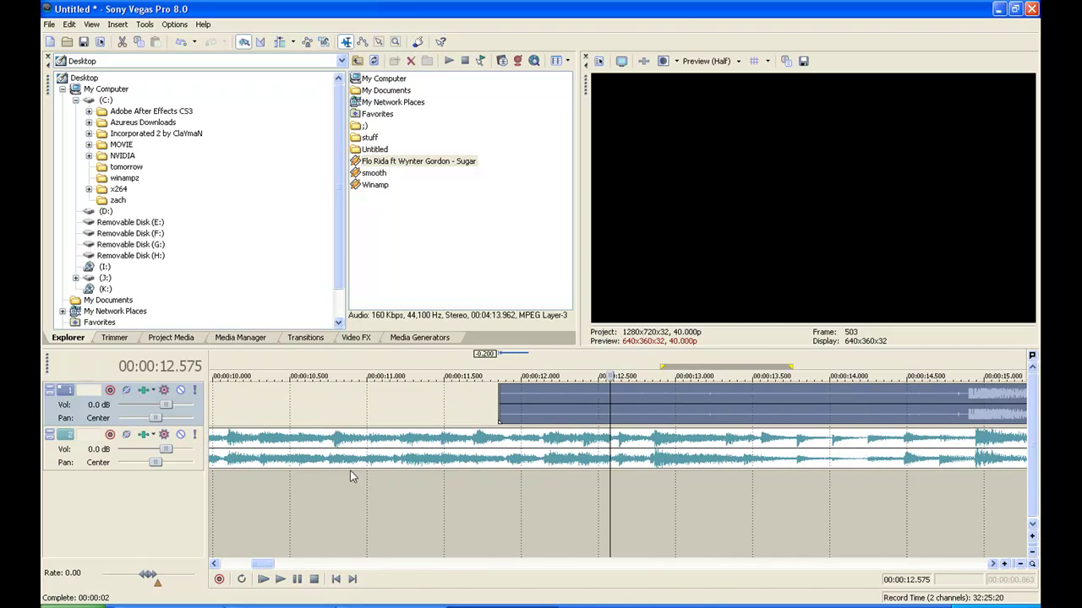
pyautogui.scroll(-10, 262, 572)
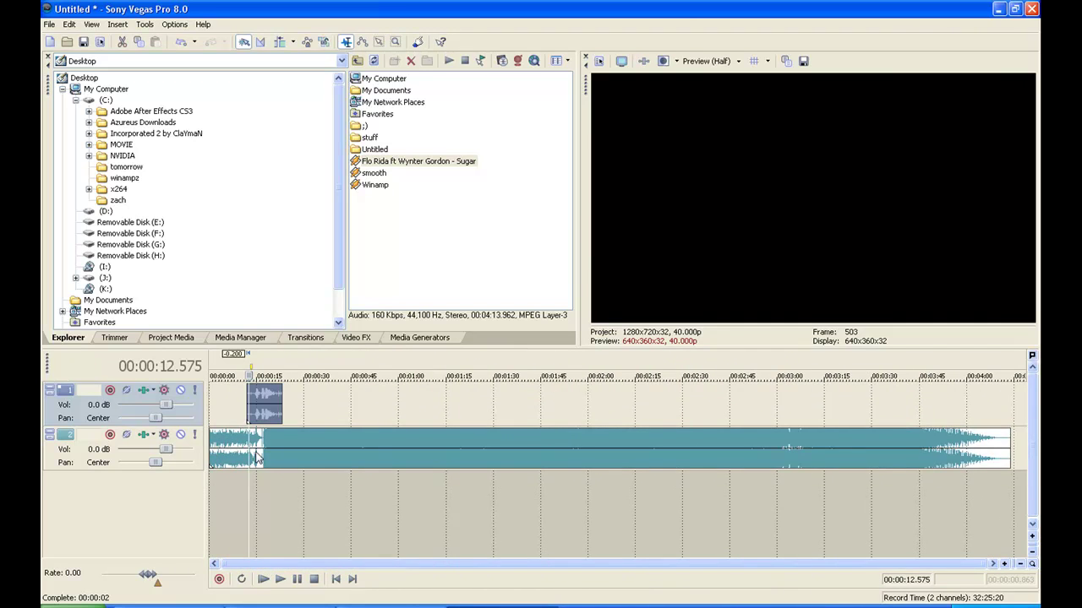
# Reposition the track 1 clip so its first peak nearly meets the track 2 hit just before 15 seconds.
pyautogui.scroll(4, 768, 456)
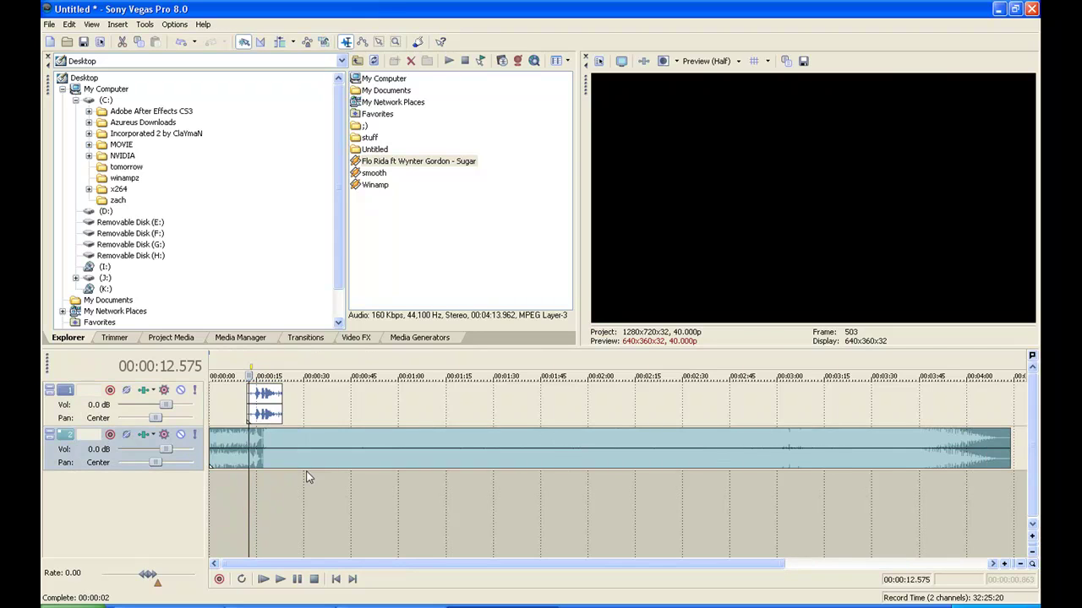
pyautogui.moveTo(429, 397); pyautogui.dragTo(426, 397)
pyautogui.scroll(4, 465, 442)
pyautogui.scroll(-1, 401, 529)
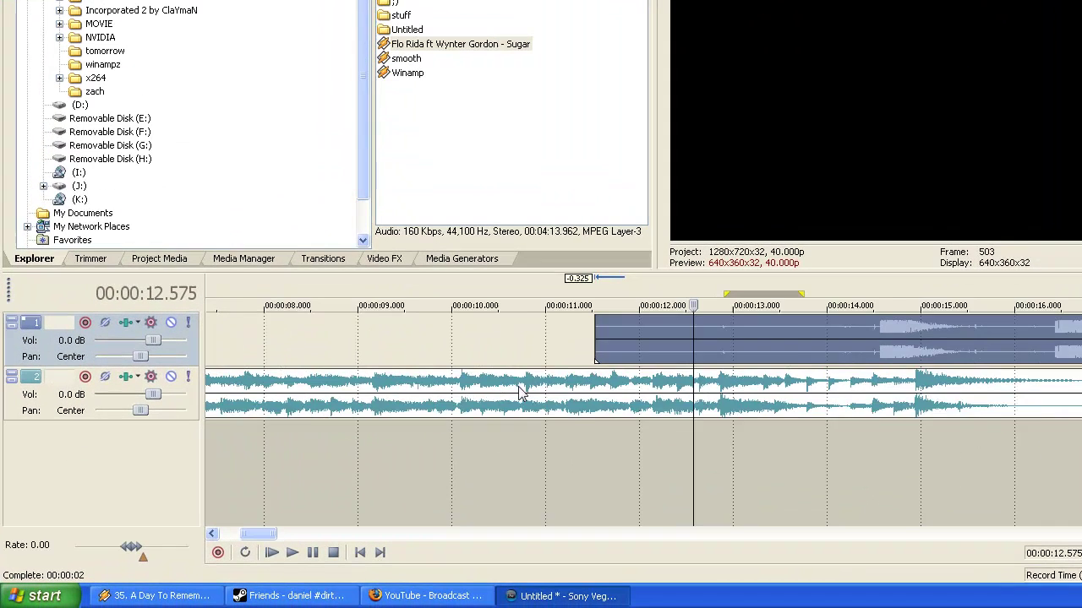
pyautogui.moveTo(833, 353); pyautogui.dragTo(859, 354)
pyautogui.scroll(1, 858, 394)
pyautogui.moveTo(272, 537); pyautogui.dragTo(277, 537)
pyautogui.scroll(2, 546, 396)
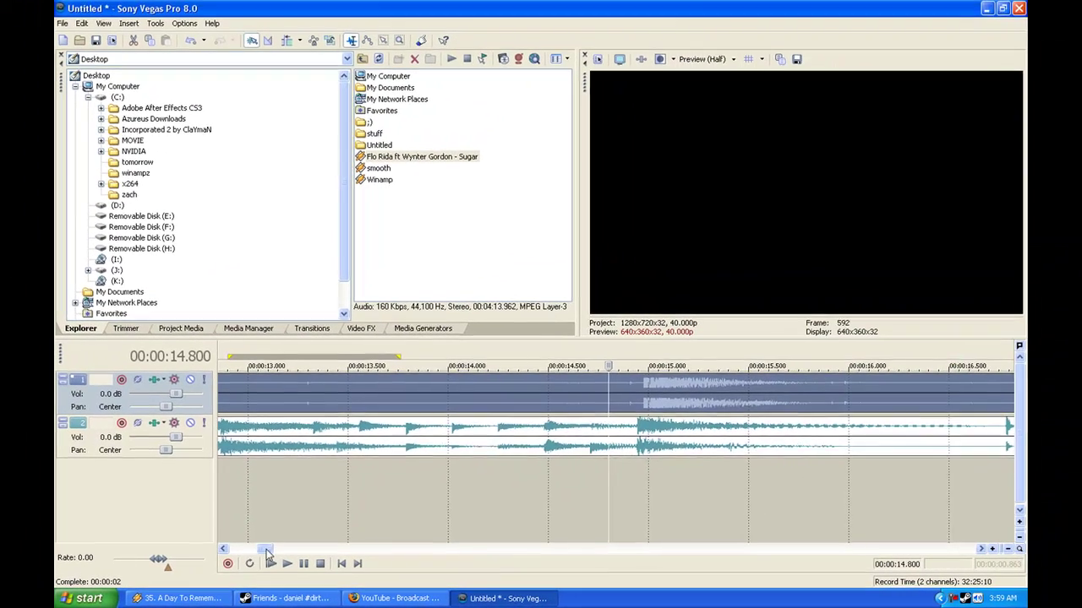
# Compare the peaks of both tracks and move the track 1 clip 0.025 seconds earlier to match the first hit.
pyautogui.moveTo(265, 539); pyautogui.dragTo(278, 538)
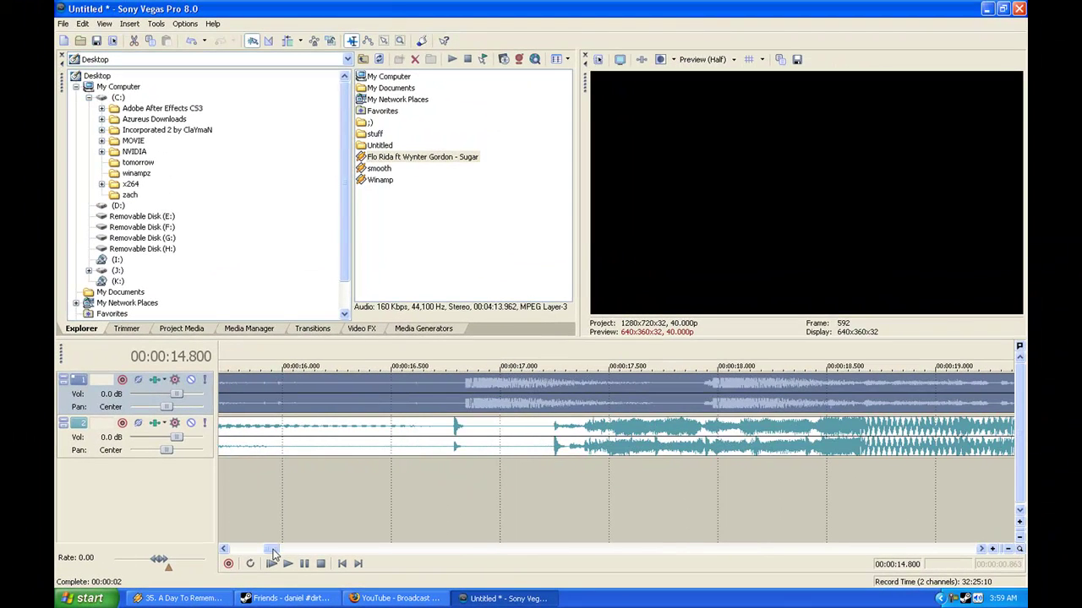
pyautogui.scroll(-5, 452, 534)
pyautogui.click(456, 529)
pyautogui.scroll(4, 455, 529)
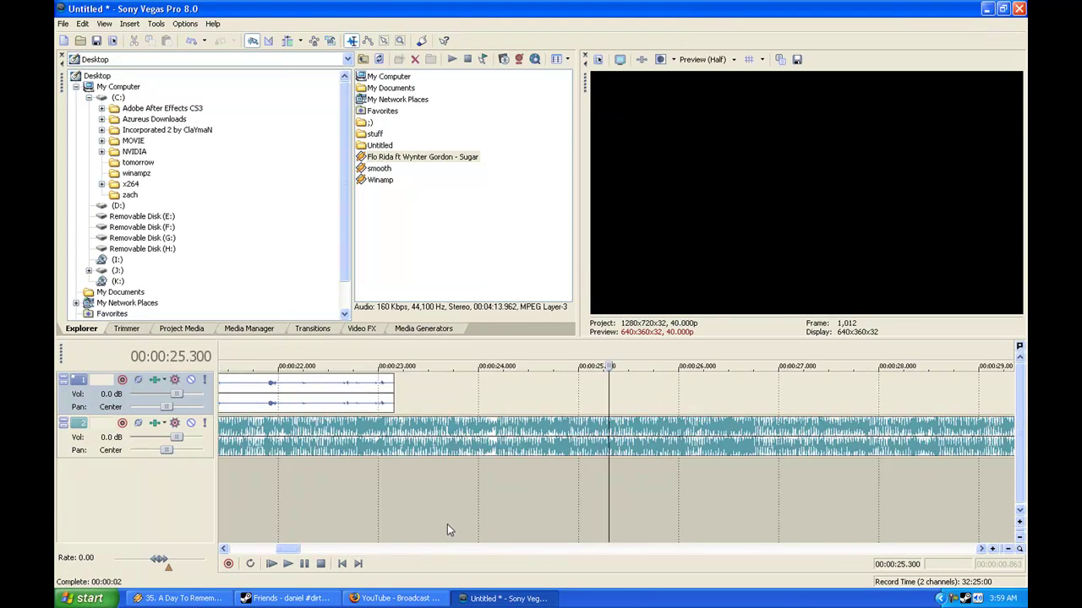
pyautogui.scroll(4, 440, 510)
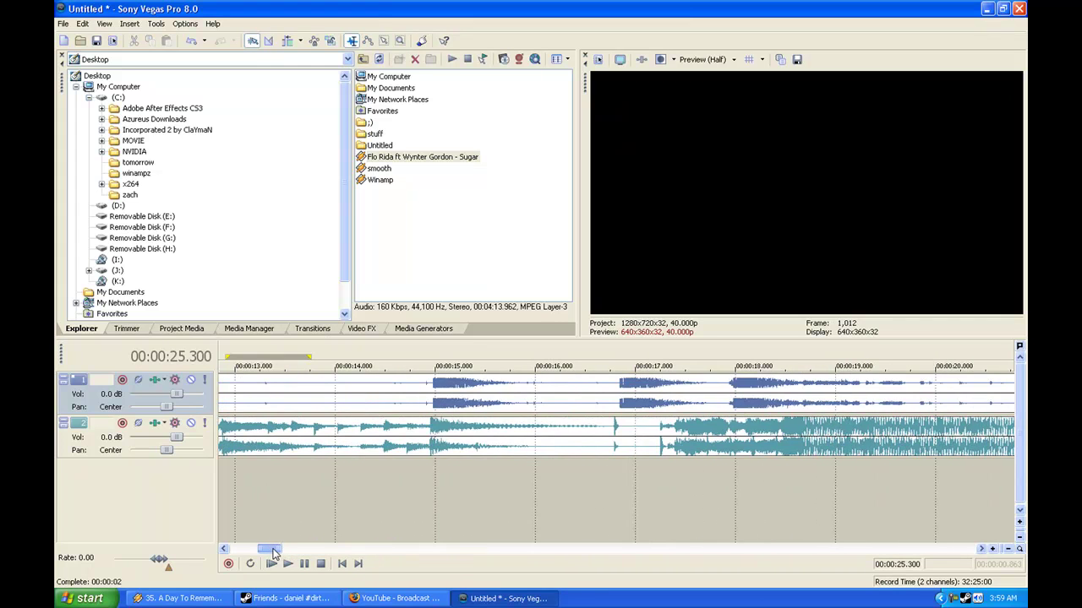
pyautogui.moveTo(290, 551); pyautogui.dragTo(267, 551)
pyautogui.moveTo(532, 413); pyautogui.dragTo(525, 418)
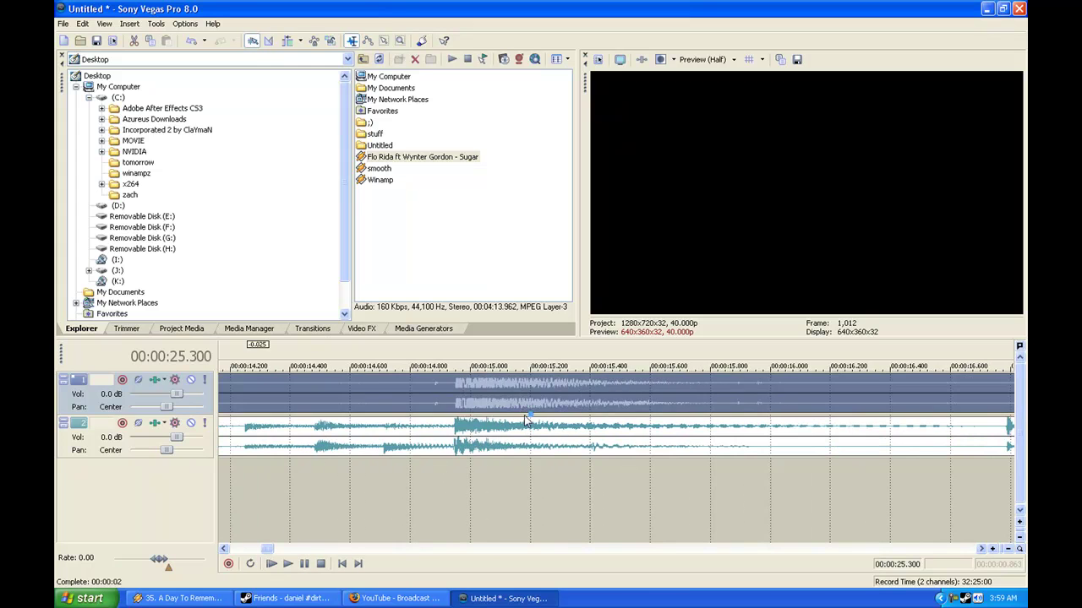
# Place the cursor at 00:00:14.950 to check that the first peaks on both tracks line up.
pyautogui.scroll(1, 487, 478)
pyautogui.moveTo(288, 551); pyautogui.dragTo(269, 551)
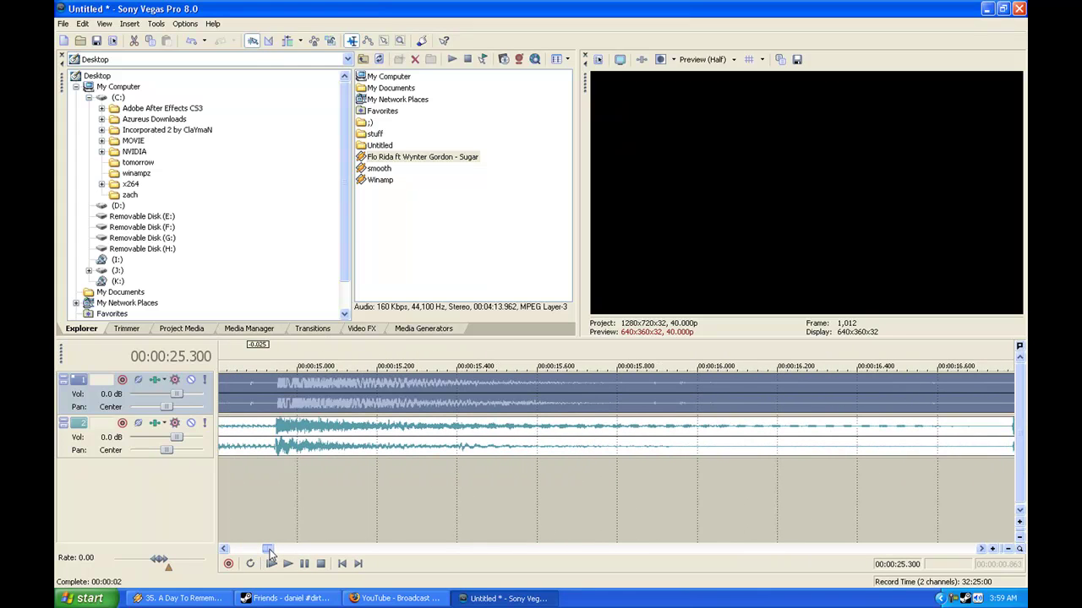
pyautogui.click(277, 441)
pyautogui.scroll(-4, 284, 460)
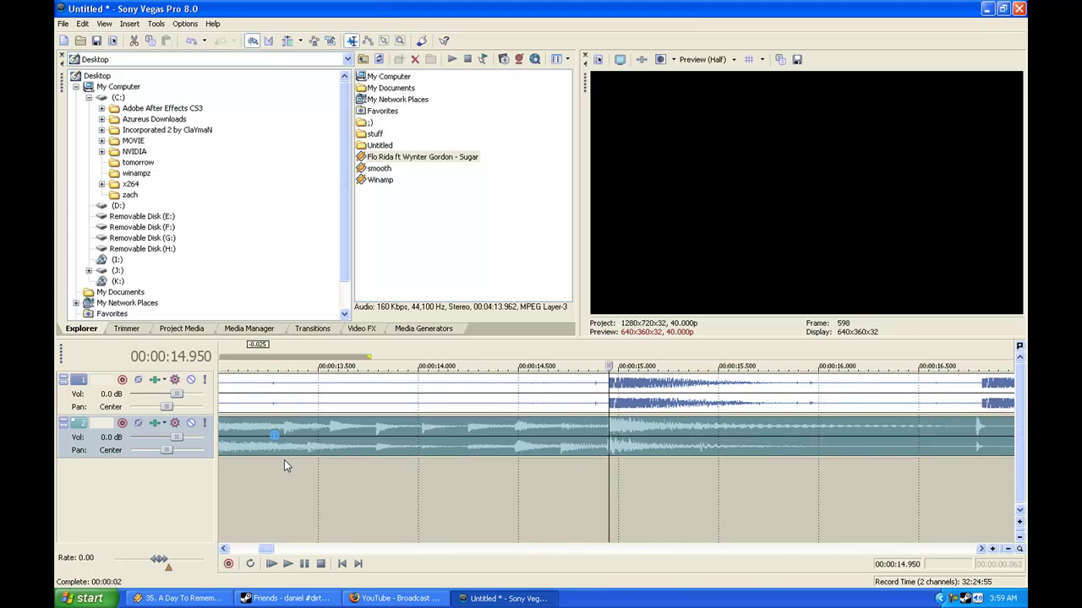
pyautogui.scroll(5, 581, 459)
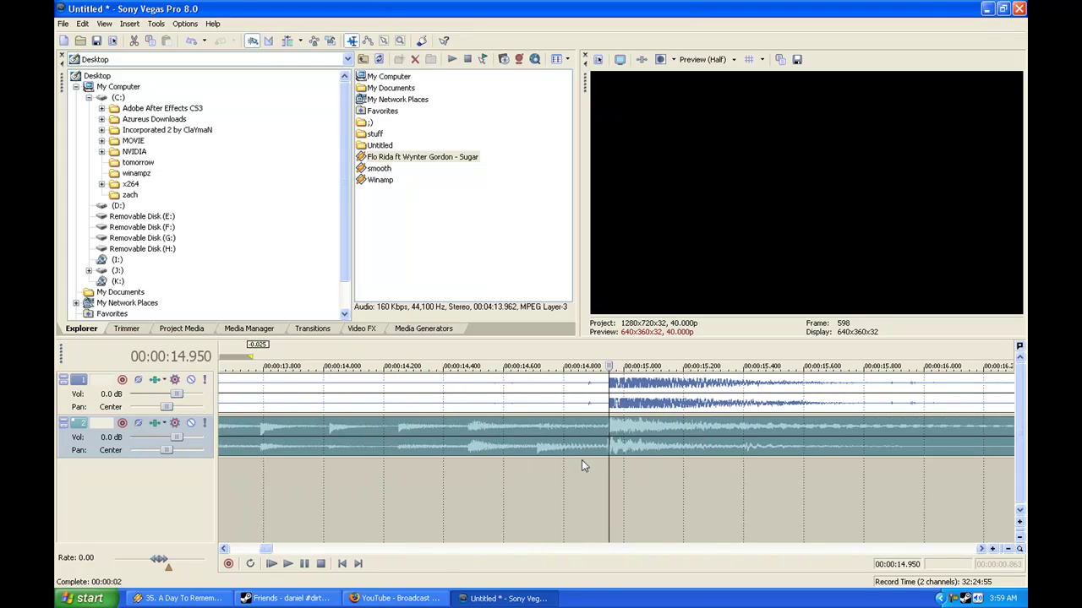
pyautogui.moveTo(608, 383); pyautogui.dragTo(578, 385)
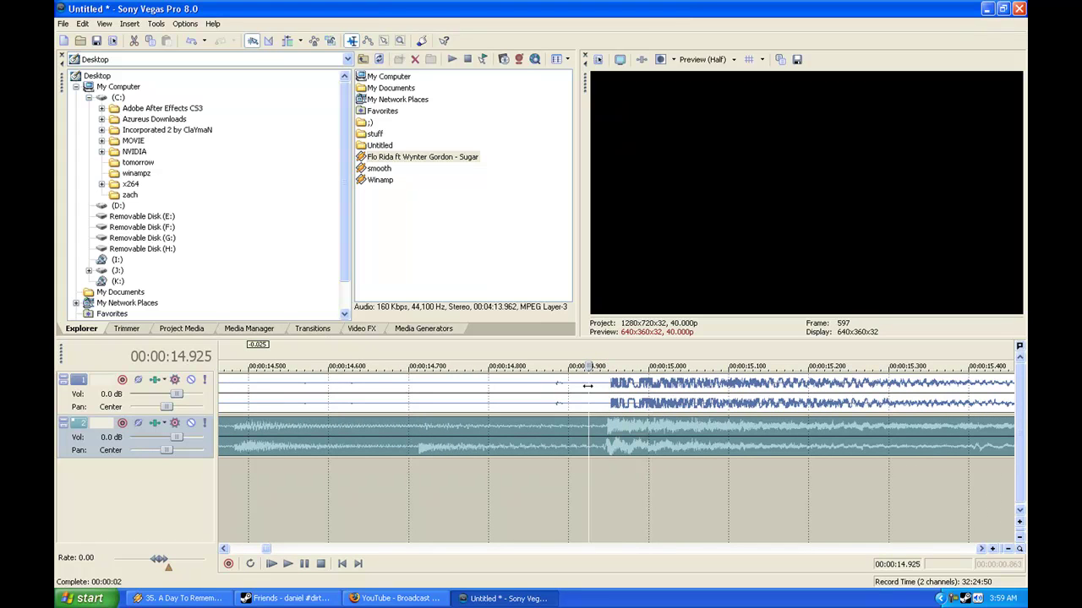
pyautogui.press('Right')
pyautogui.scroll(-10, 628, 411)
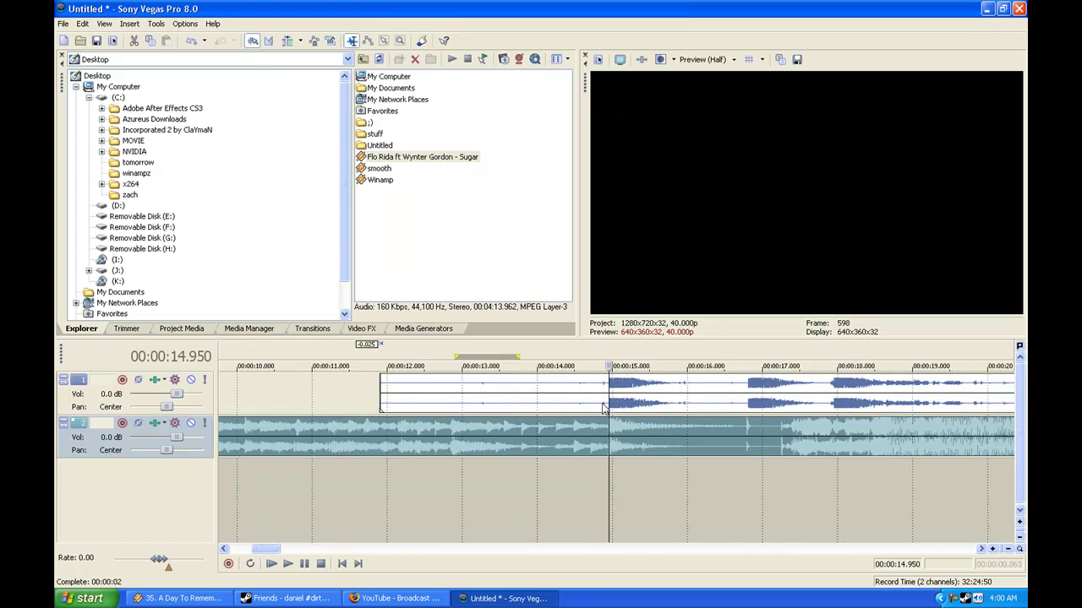
pyautogui.scroll(3, 647, 423)
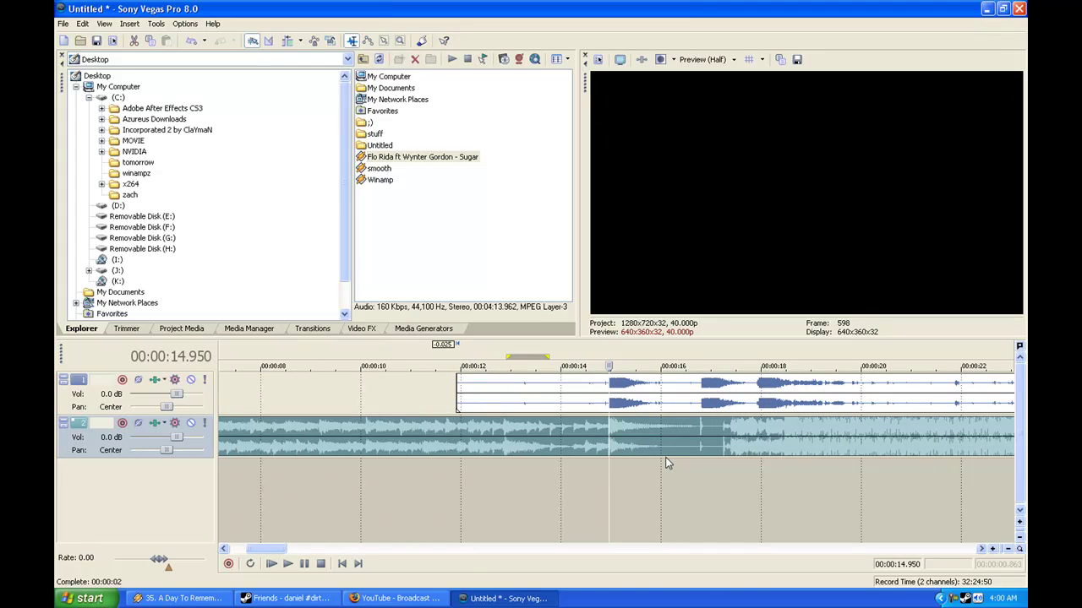
# Split the track 1 clip at 00:00:16.800, just before its second peak.
pyautogui.click(696, 451)
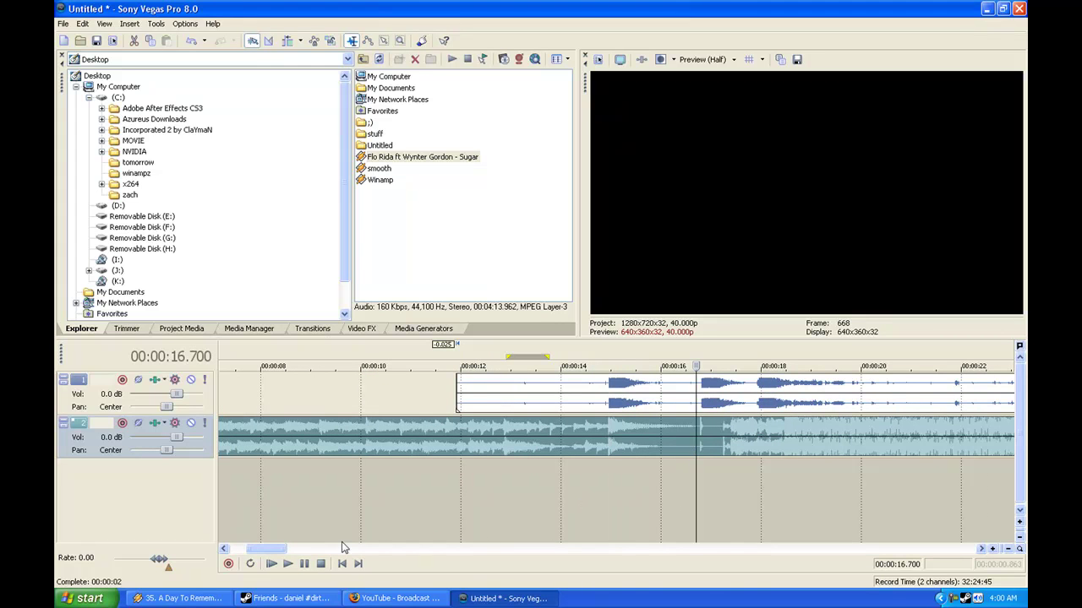
pyautogui.scroll(6, 566, 498)
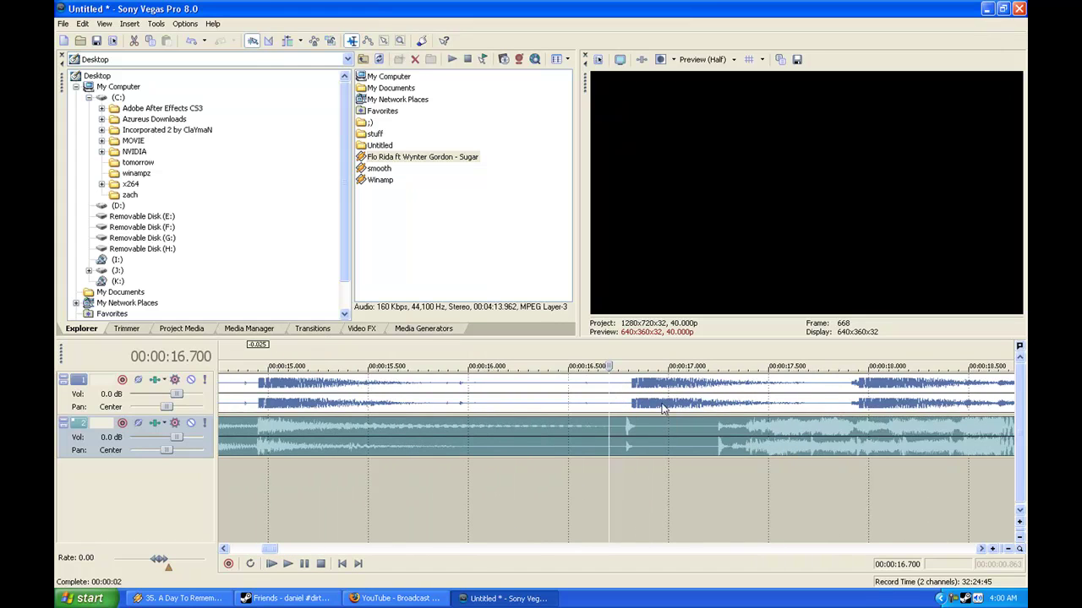
pyautogui.click(633, 412)
pyautogui.moveTo(632, 414); pyautogui.dragTo(625, 420)
pyautogui.click(544, 421)
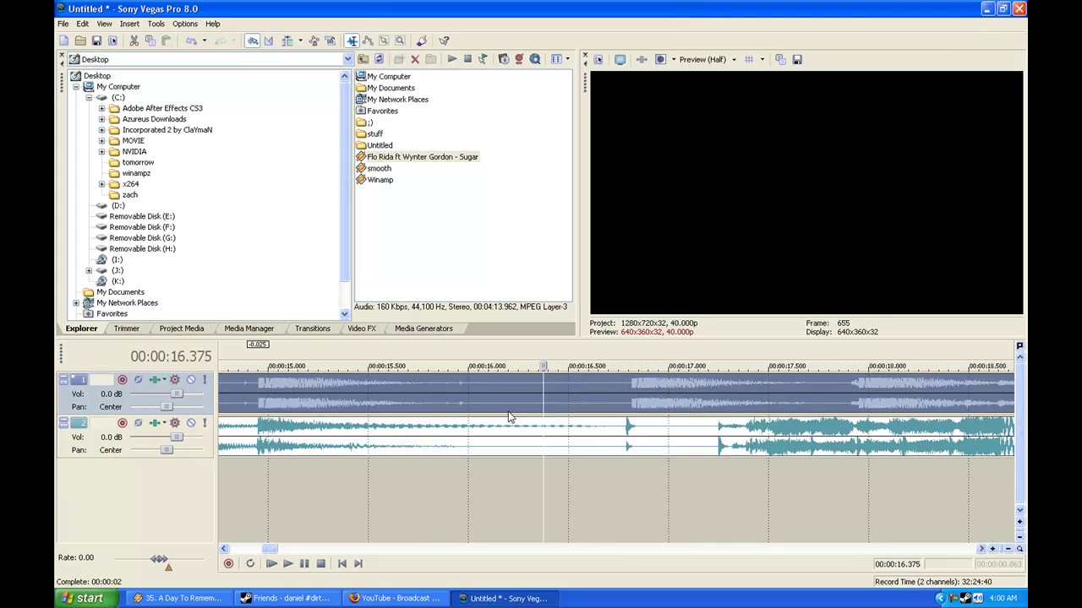
pyautogui.click(420, 409)
pyautogui.click(586, 408)
pyautogui.click(619, 408)
pyautogui.click(628, 403)
pyautogui.press('s')
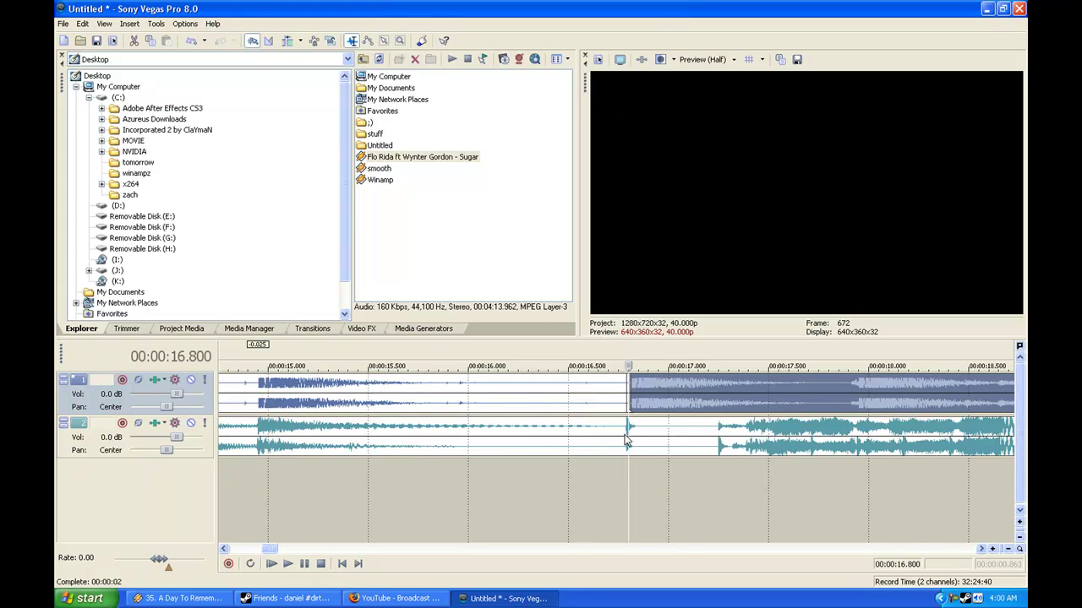
# Split the first part of the track 1 clip at 00:00:16.000, after its first sound fades out.
pyautogui.scroll(4, 675, 417)
pyautogui.click(601, 398)
pyautogui.scroll(-4, 475, 404)
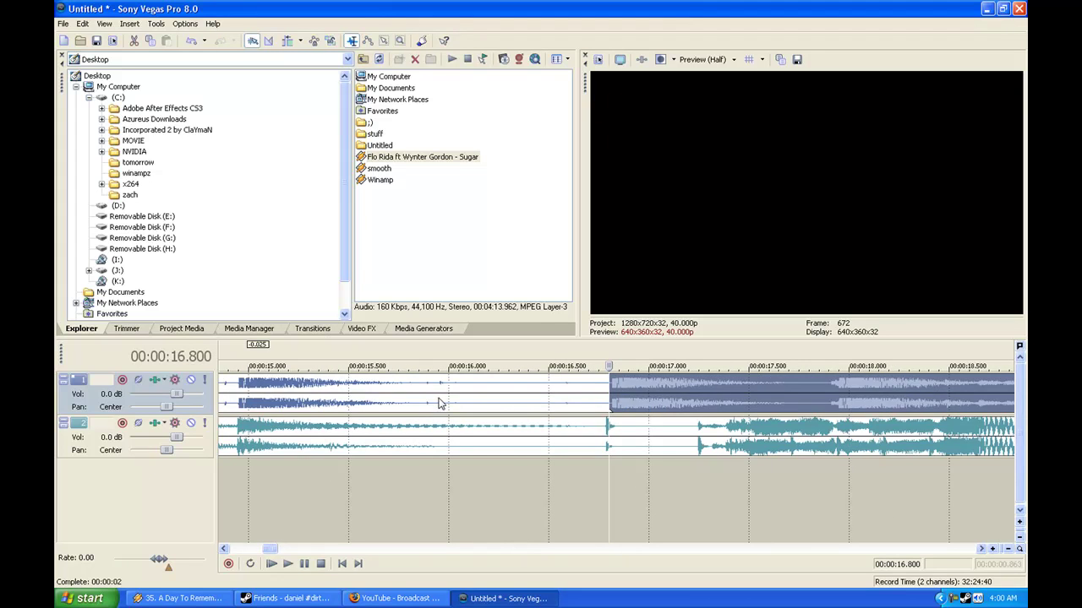
pyautogui.click(450, 403)
pyautogui.scroll(6, 464, 402)
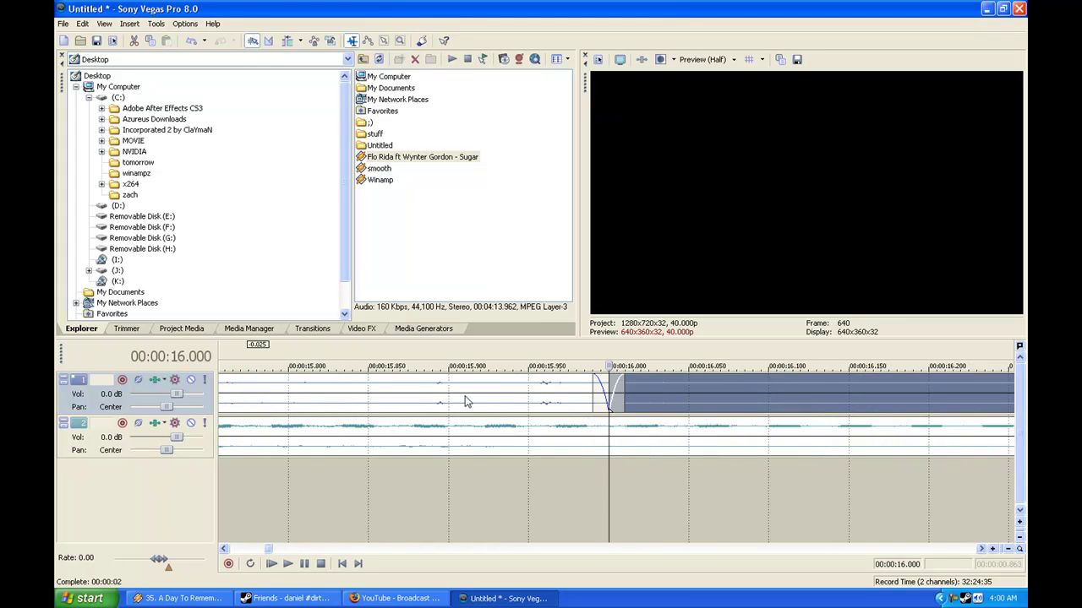
pyautogui.scroll(-4, 596, 391)
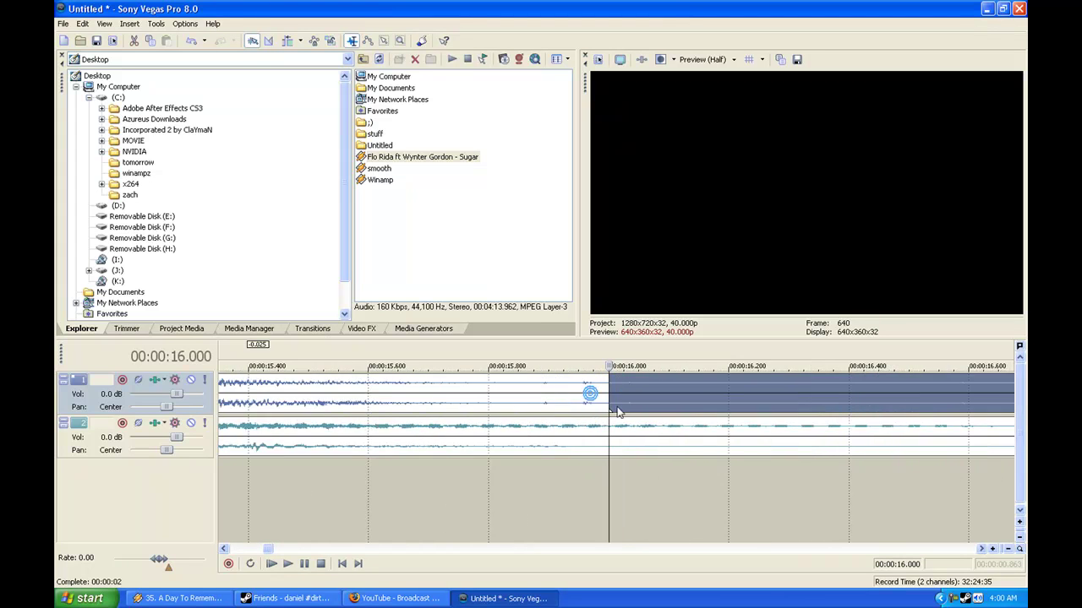
# Trim the end of the short middle piece on track 1 back to about 16.6 seconds, leaving a gap before the second peak.
pyautogui.moveTo(843, 390); pyautogui.dragTo(799, 393)
pyautogui.scroll(3, 875, 416)
pyautogui.scroll(-4, 876, 416)
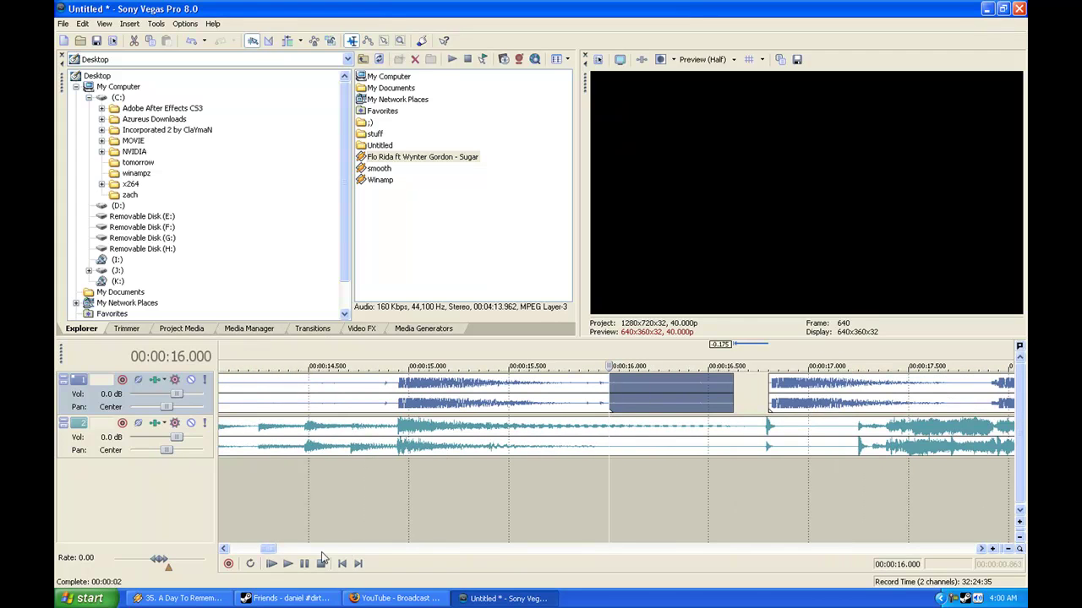
pyautogui.moveTo(269, 552); pyautogui.dragTo(274, 553)
pyautogui.scroll(2, 449, 476)
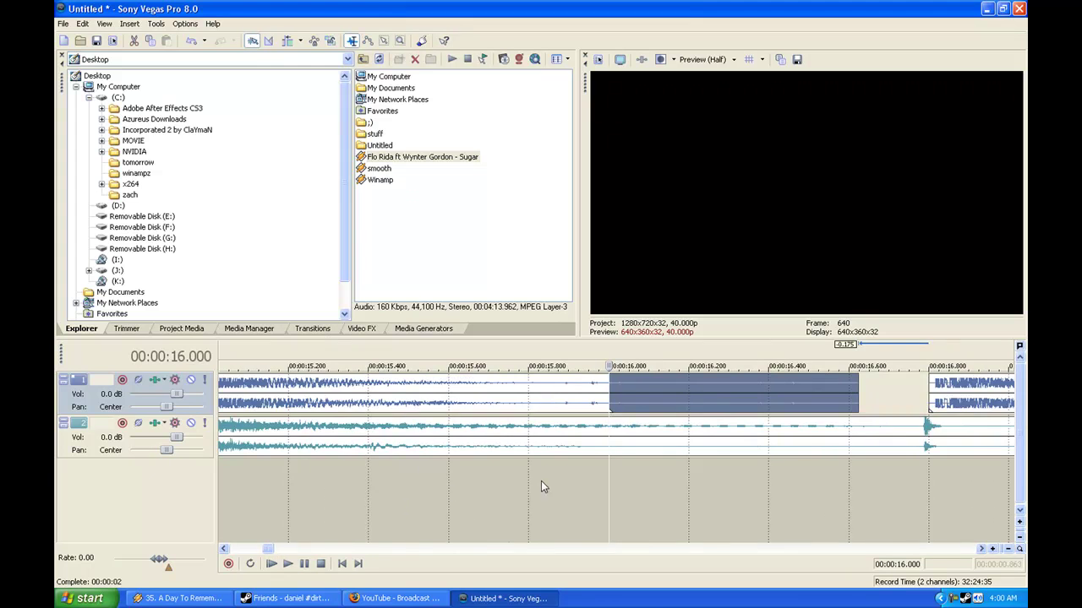
# Move the last track 1 piece 0.025 seconds earlier so its peak meets the track 2 hit near 16.8 seconds.
pyautogui.scroll(-2, 542, 484)
pyautogui.moveTo(861, 405); pyautogui.dragTo(854, 404)
pyautogui.scroll(2, 855, 406)
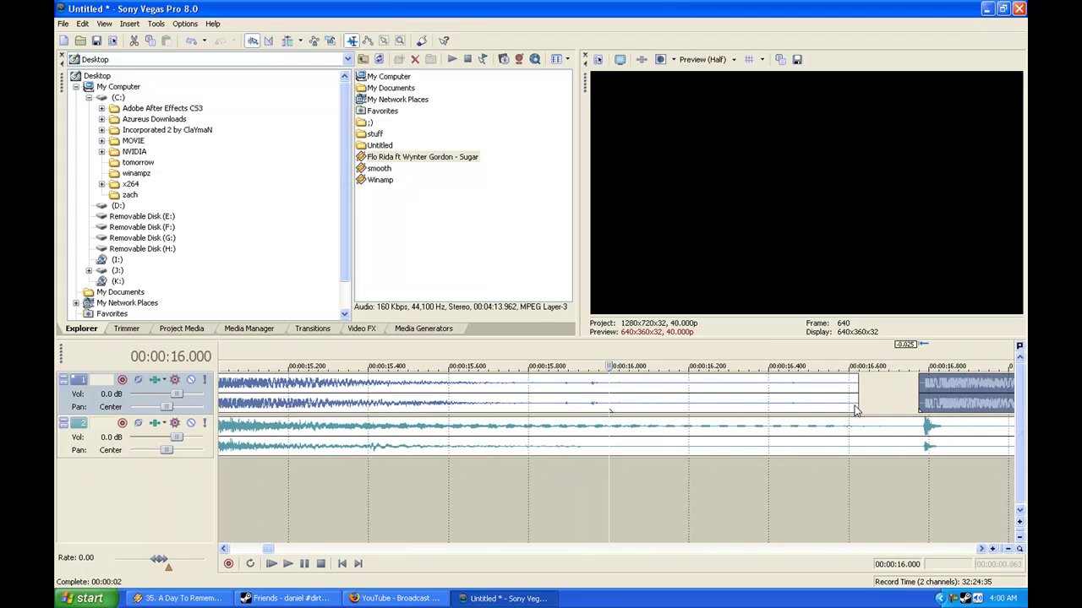
# Examine how the remaining peak on track 1 lines up with the track 2 hits after 17 seconds.
pyautogui.moveTo(271, 554)
pyautogui.mouseDown()
pyautogui.moveTo(284, 551)
pyautogui.moveTo(262, 553)
pyautogui.mouseUp()
pyautogui.scroll(2, 429, 422)
pyautogui.scroll(-6, 275, 532)
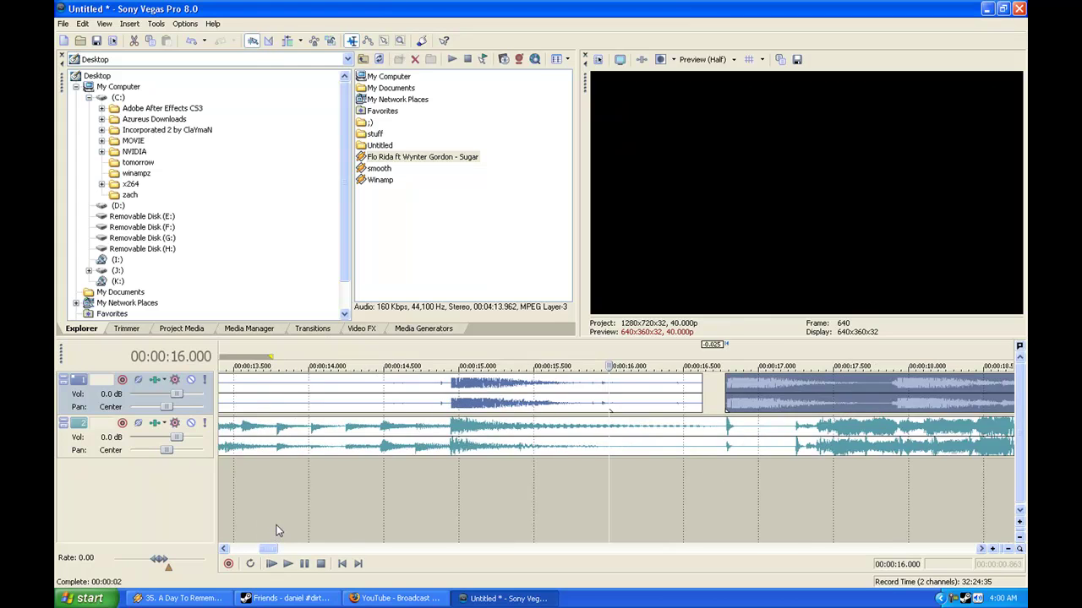
pyautogui.scroll(2, 275, 530)
pyautogui.moveTo(260, 549); pyautogui.dragTo(300, 539)
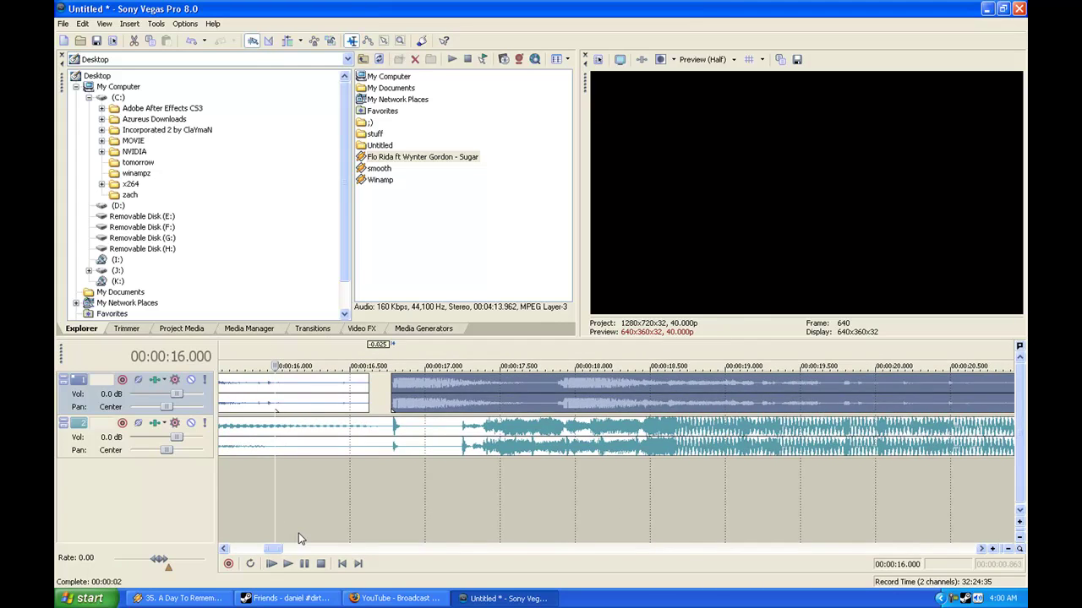
pyautogui.scroll(3, 297, 540)
pyautogui.click(268, 551)
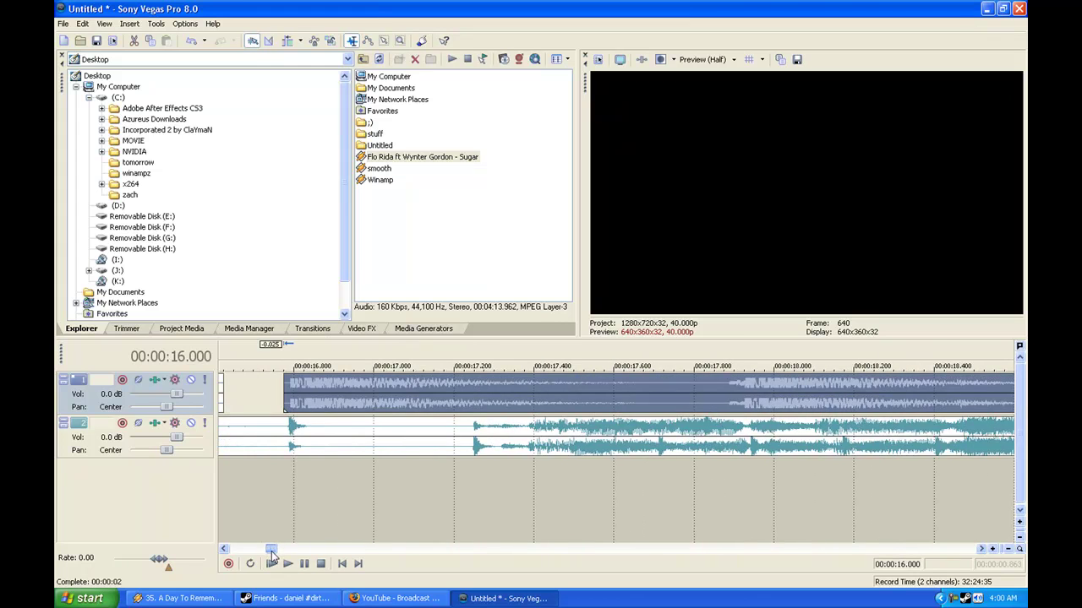
# Extend the end of the middle track 1 piece by 0.175 seconds to close the gap before the last piece.
pyautogui.scroll(2, 308, 489)
pyautogui.scroll(-6, 272, 515)
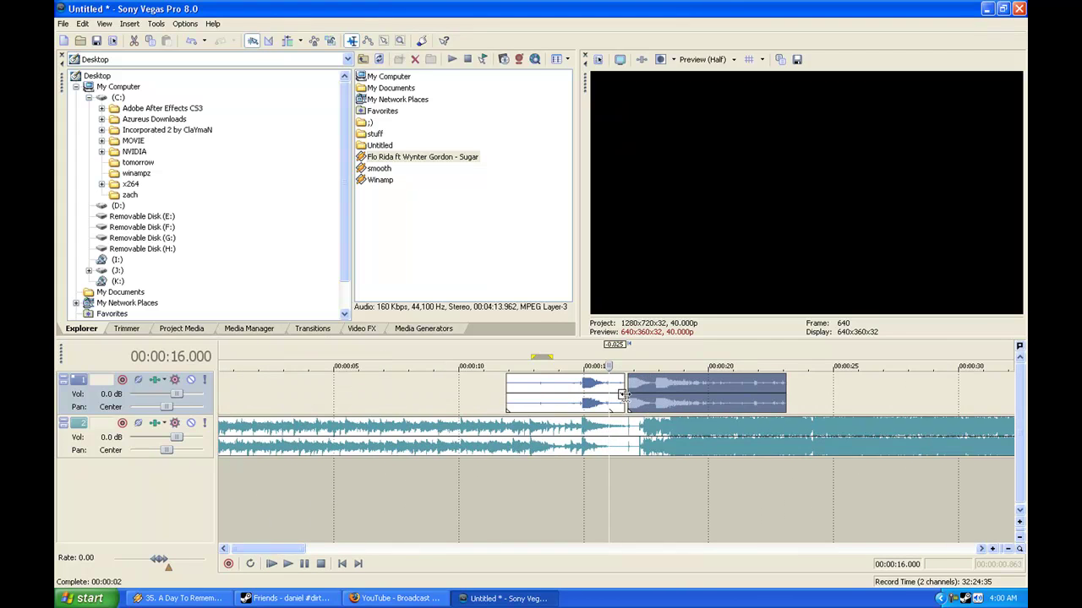
pyautogui.moveTo(625, 397); pyautogui.dragTo(627, 400)
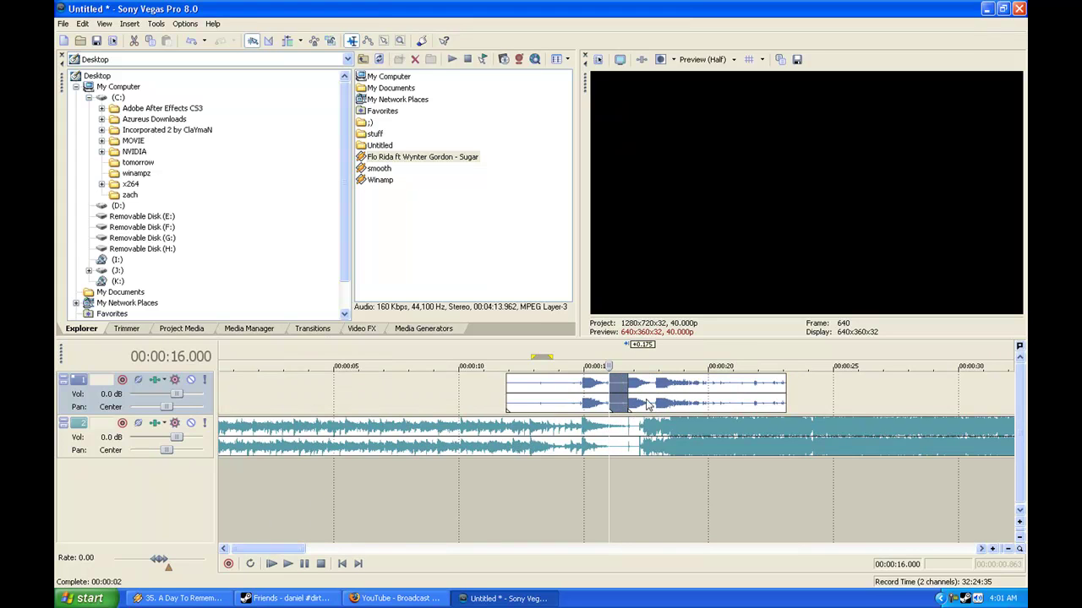
# Split the last track 1 piece at 00:00:17.725, between its two peaks.
pyautogui.click(645, 405)
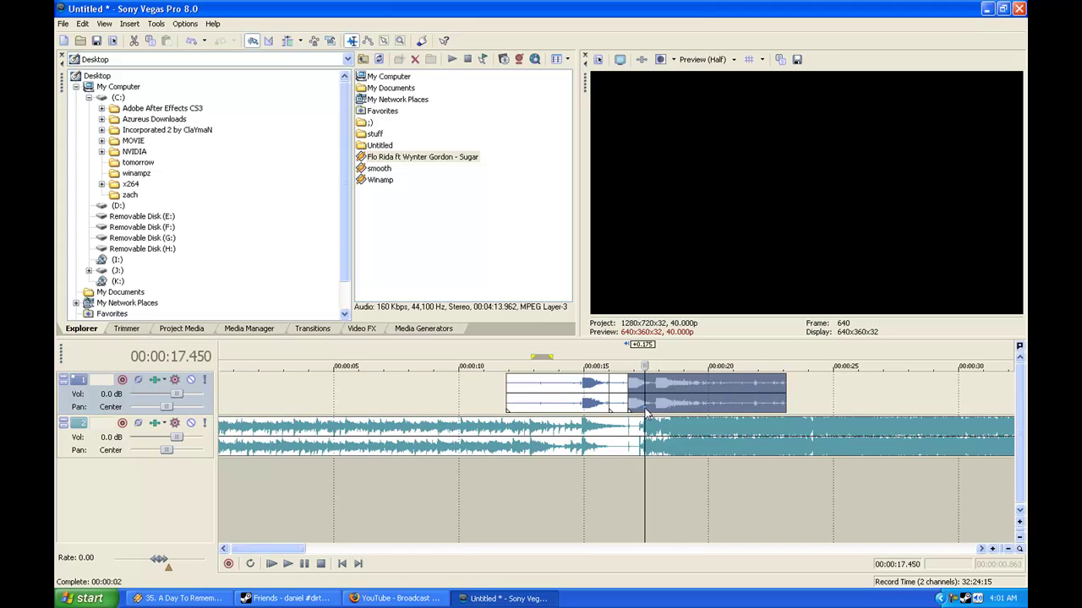
pyautogui.doubleClick(650, 404)
pyautogui.click(651, 403)
pyautogui.click(659, 407)
pyautogui.scroll(-2, 668, 432)
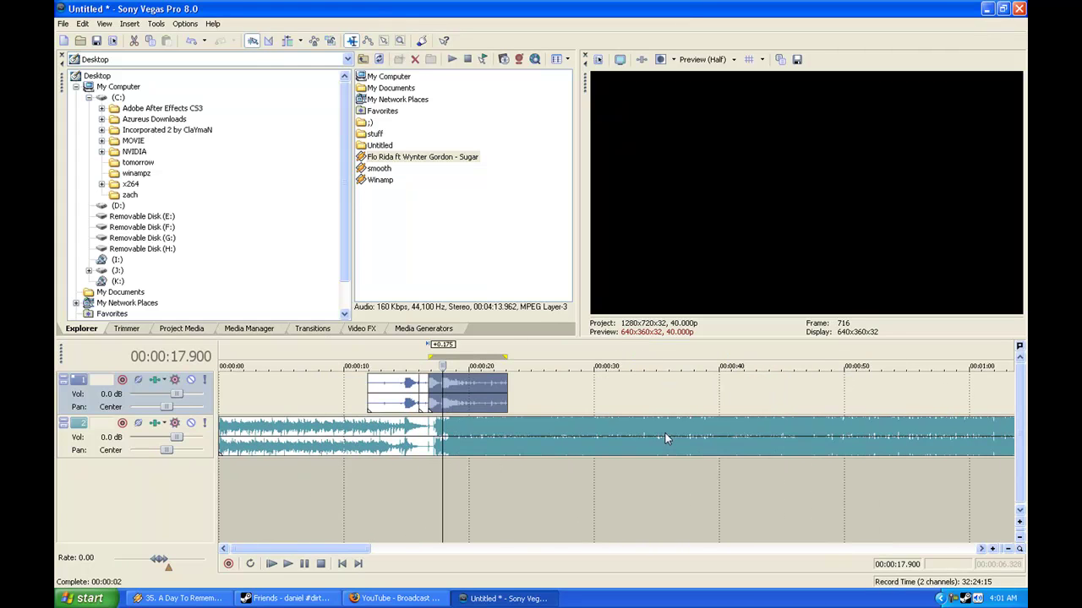
pyautogui.click(453, 428)
pyautogui.scroll(4, 456, 439)
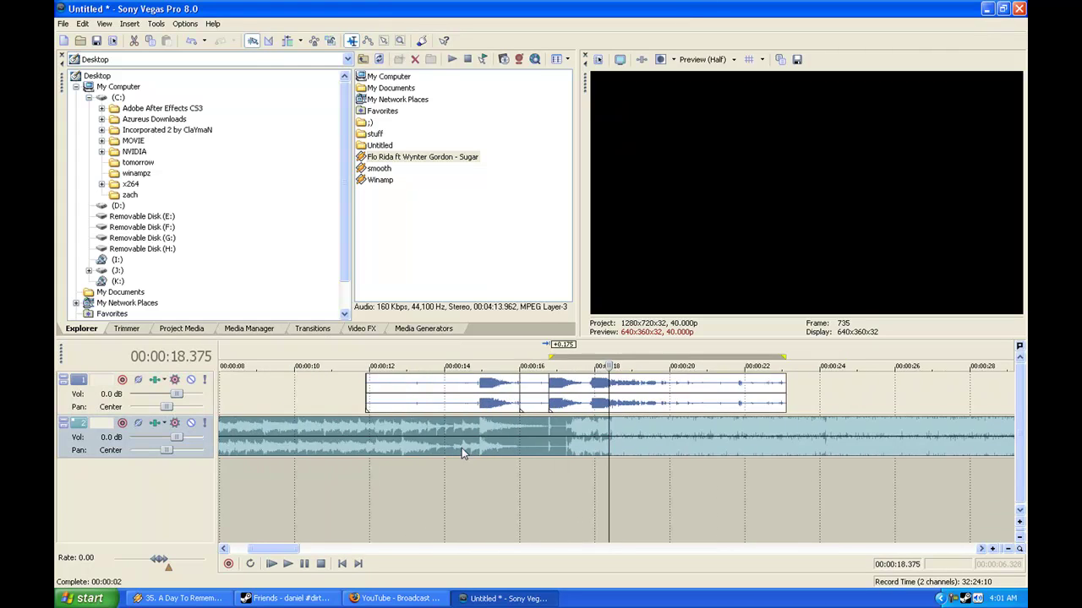
pyautogui.scroll(1, 534, 429)
pyautogui.click(574, 410)
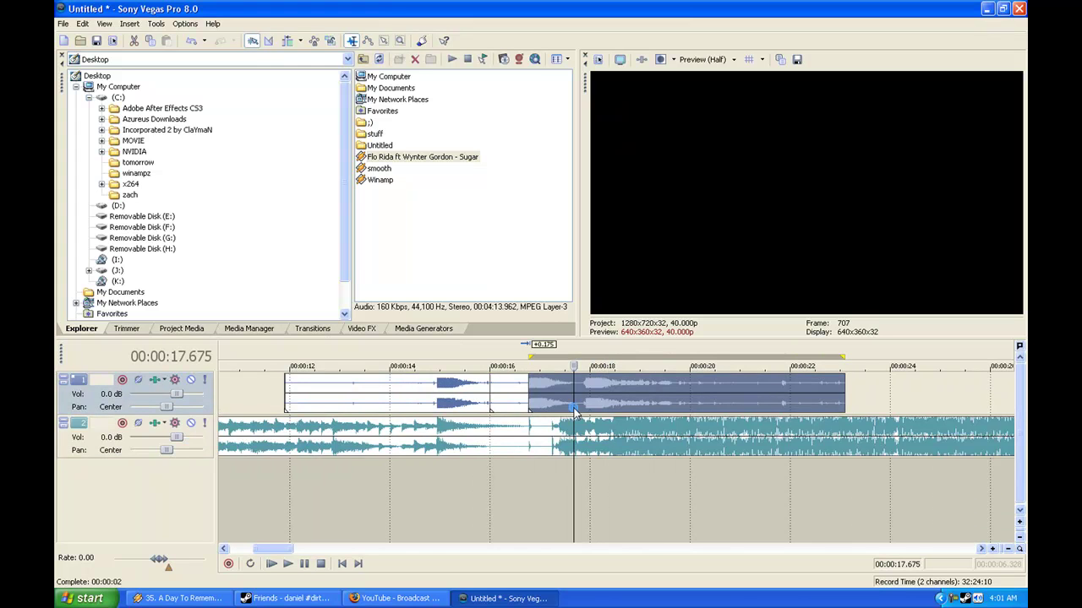
pyautogui.click(576, 410)
pyautogui.press('s')
# Move the newly split last piece on track 1 later so that it starts at about 18.35 seconds.
pyautogui.scroll(-1, 594, 412)
pyautogui.moveTo(622, 398); pyautogui.dragTo(639, 401)
pyautogui.scroll(4, 639, 401)
pyautogui.moveTo(720, 399); pyautogui.dragTo(748, 411)
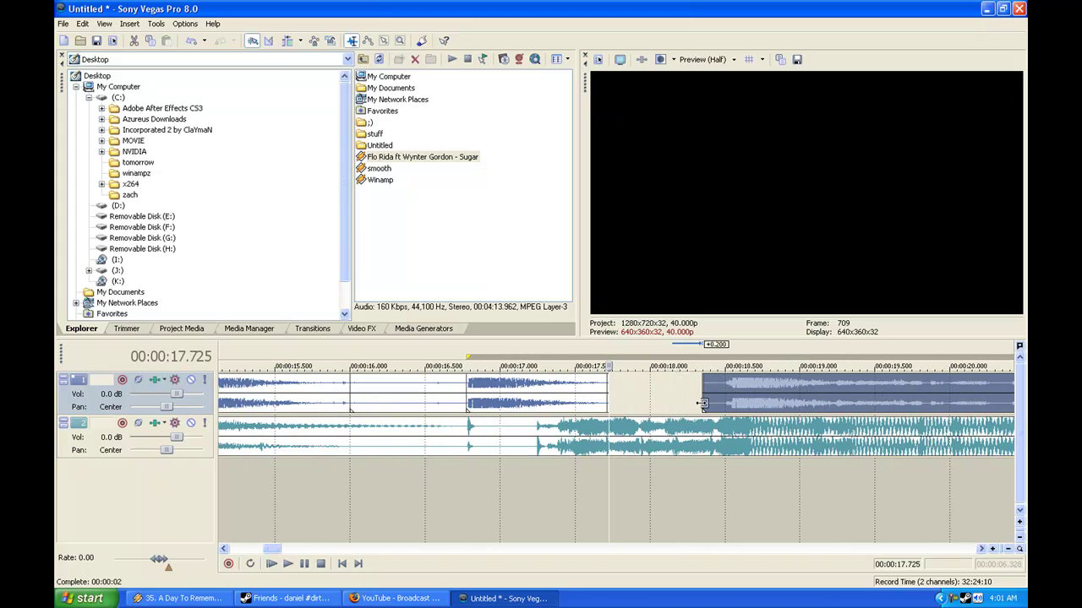
pyautogui.scroll(2, 607, 386)
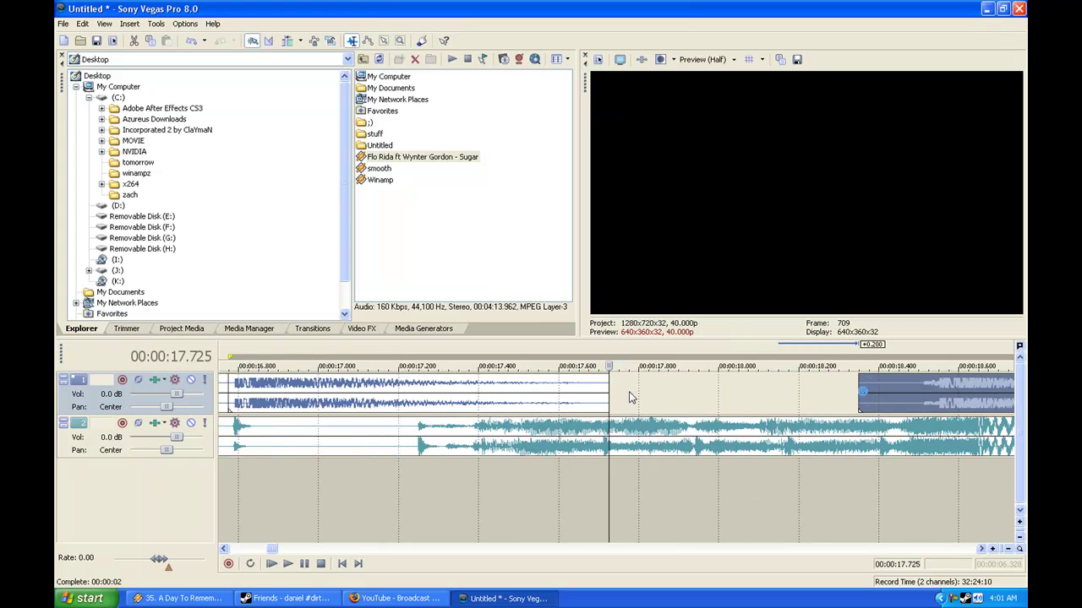
# Time-stretch the piece before the gap by 0.625 seconds to meet the last piece, and lock its pitch change to the stretch.
pyautogui.moveTo(606, 388); pyautogui.dragTo(859, 412)
pyautogui.rightClick(801, 412)
pyautogui.click(845, 395)
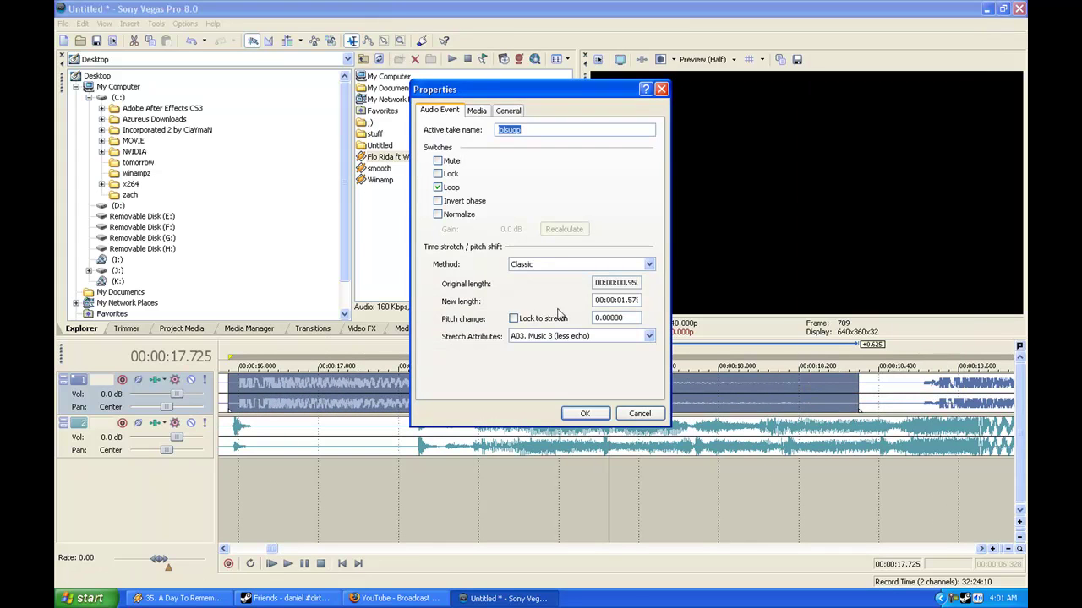
pyautogui.click(514, 319)
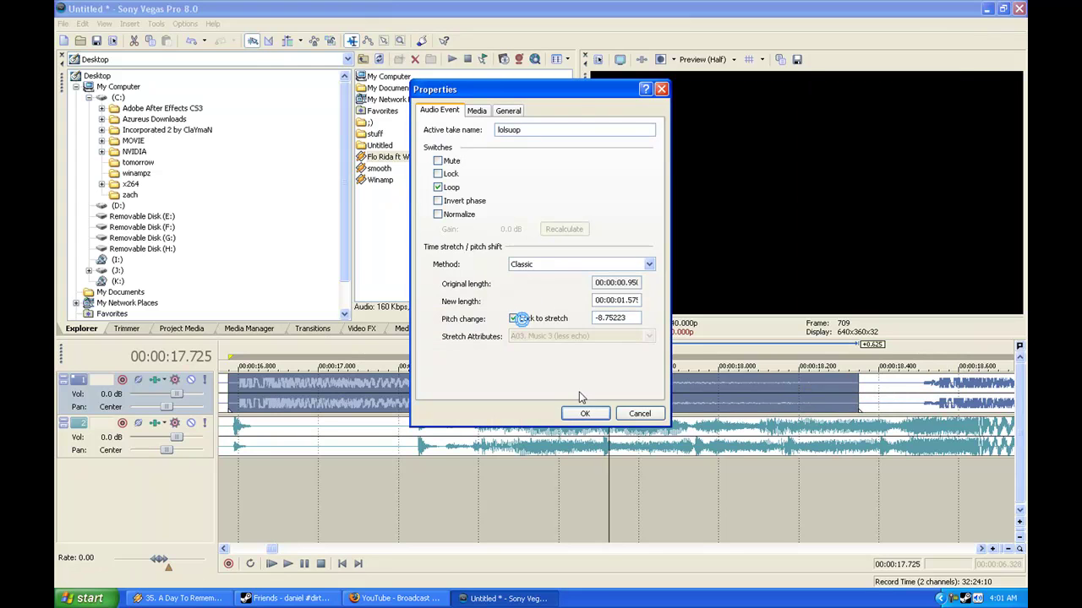
pyautogui.click(585, 413)
pyautogui.scroll(-10, 494, 473)
pyautogui.scroll(5, 271, 487)
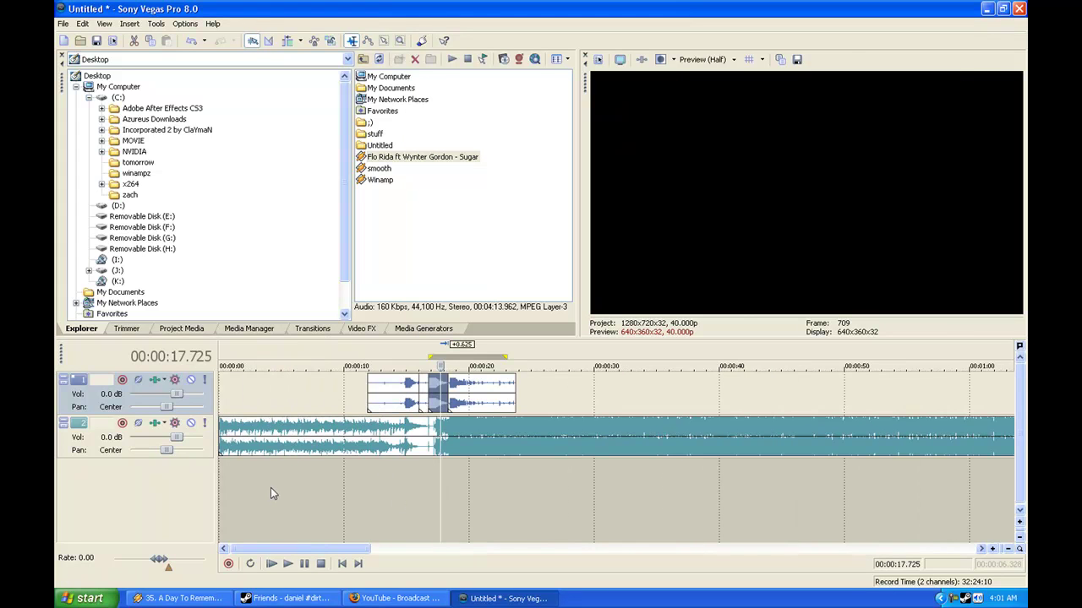
pyautogui.click(395, 598)
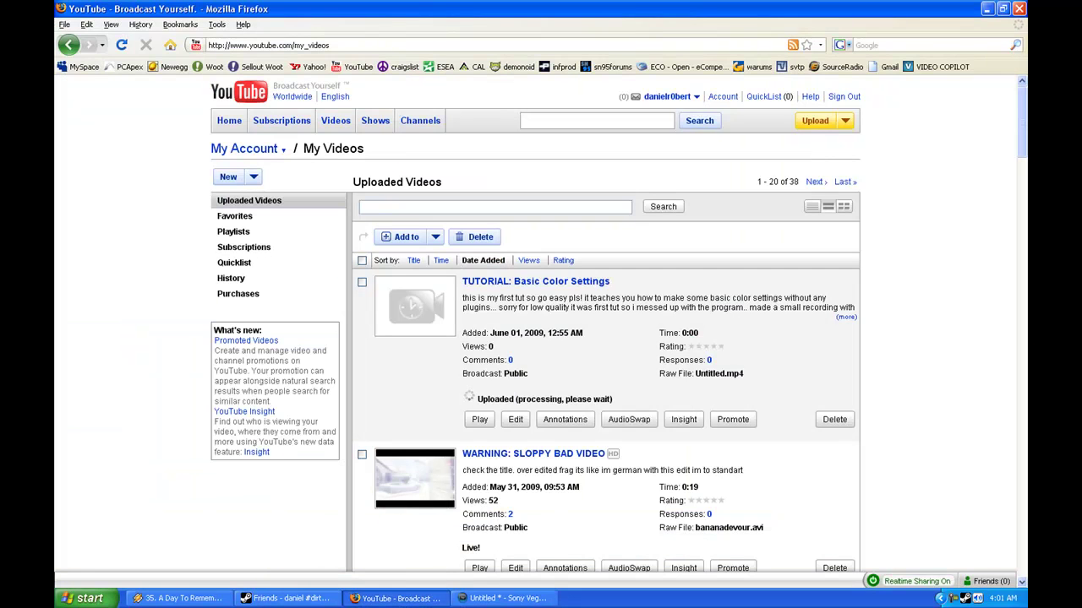
pyautogui.click(505, 598)
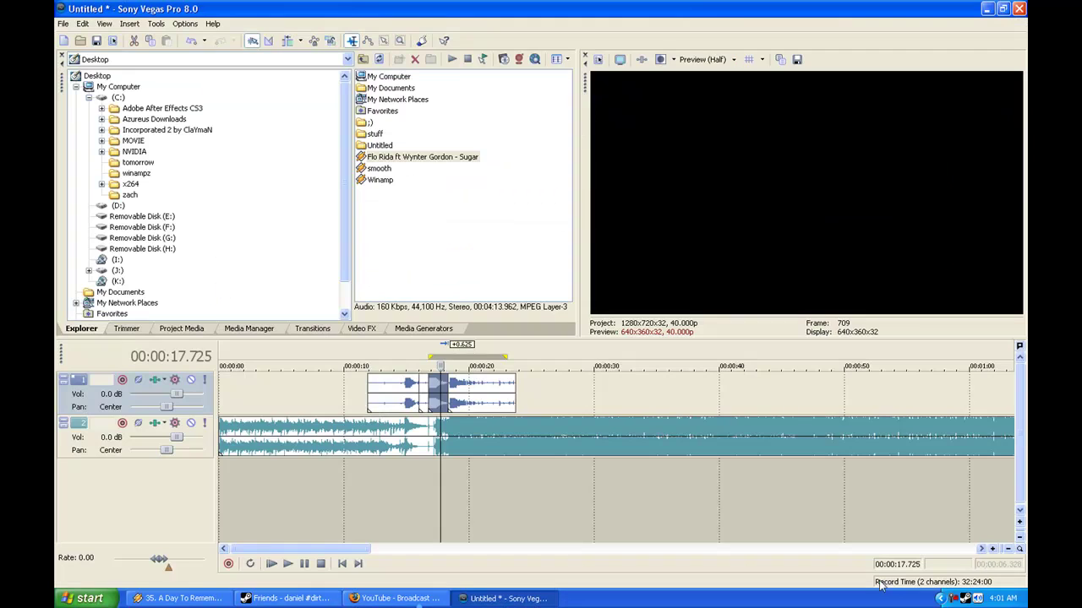
pyautogui.click(955, 598)
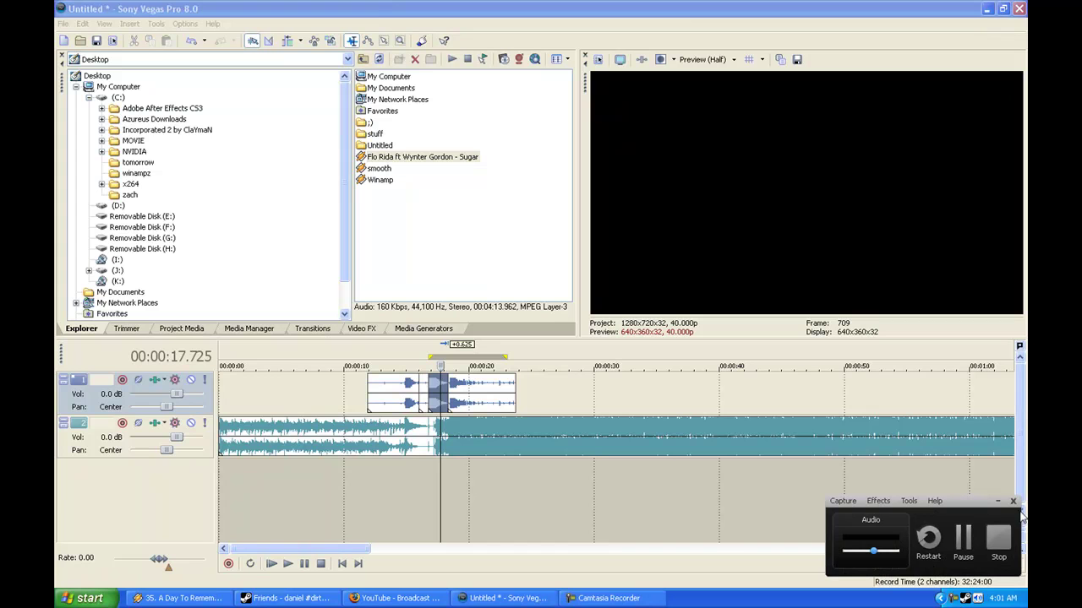
pyautogui.click(843, 502)
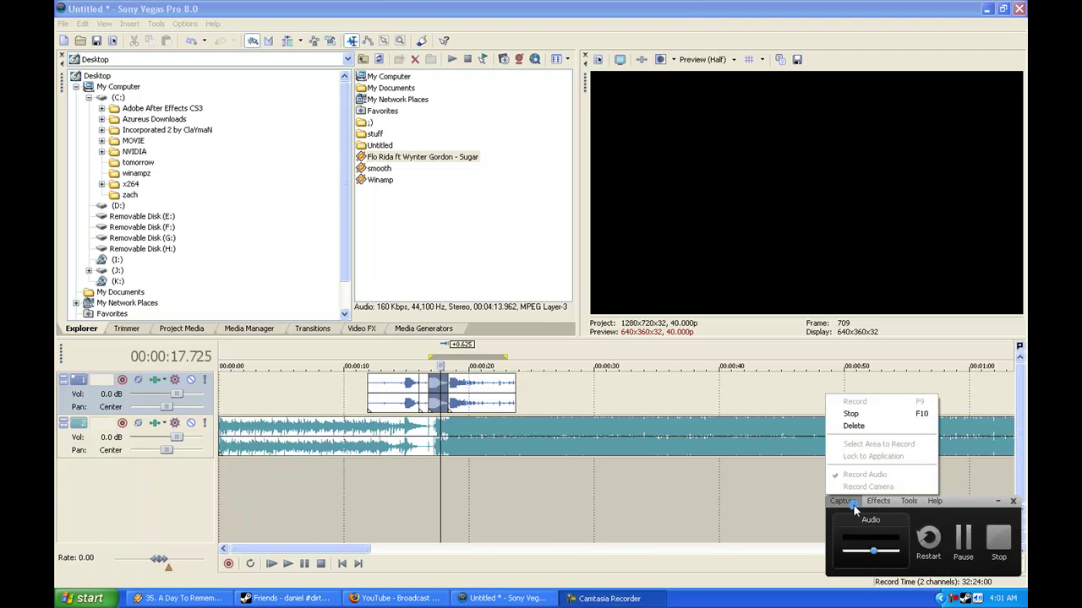
pyautogui.click(808, 6)
# Play the project from the start while lowering track 2's volume to -4.4 dB and track 1's to -3.2 dB.
pyautogui.click(271, 563)
pyautogui.scroll(-5, 332, 514)
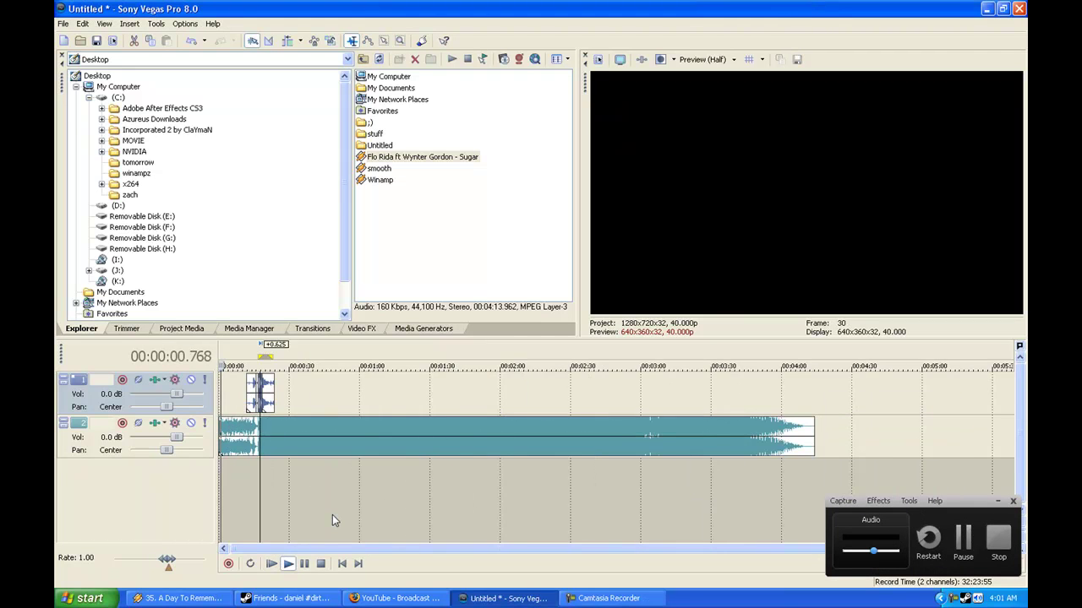
pyautogui.moveTo(178, 446); pyautogui.dragTo(160, 444)
pyautogui.moveTo(178, 396); pyautogui.dragTo(155, 389)
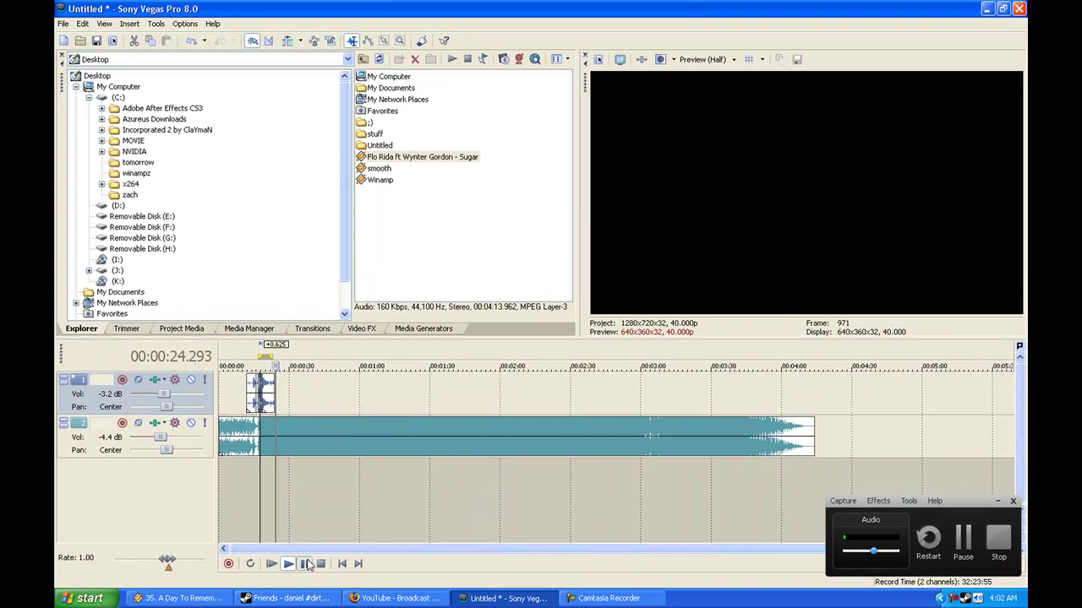
pyautogui.click(306, 565)
# Play the synced section again from about 13 seconds, just before the first sound on track 1.
pyautogui.scroll(3, 247, 521)
pyautogui.click(301, 503)
pyautogui.click(303, 565)
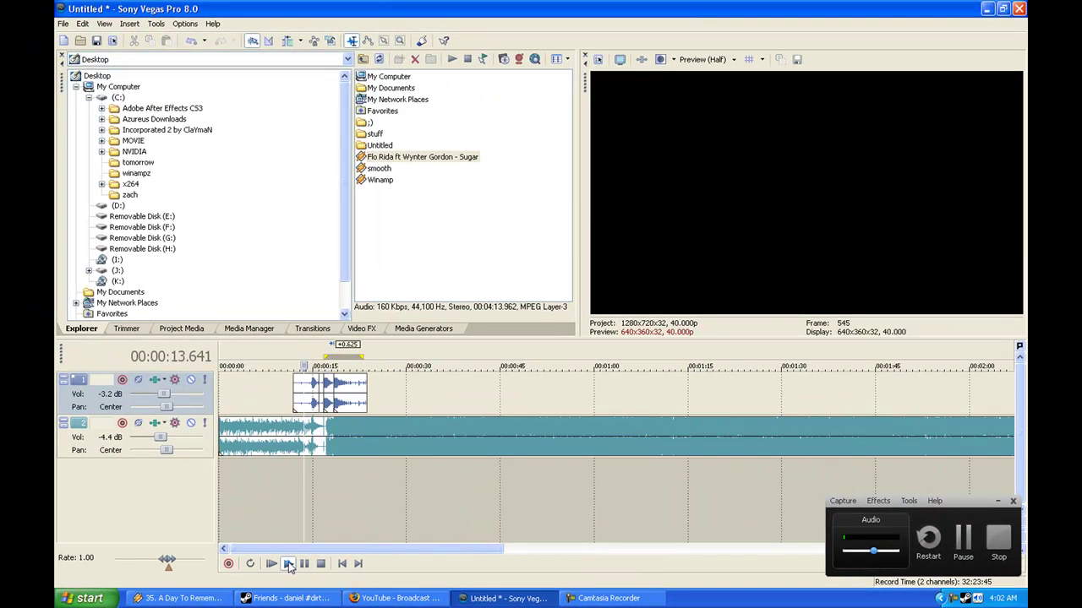